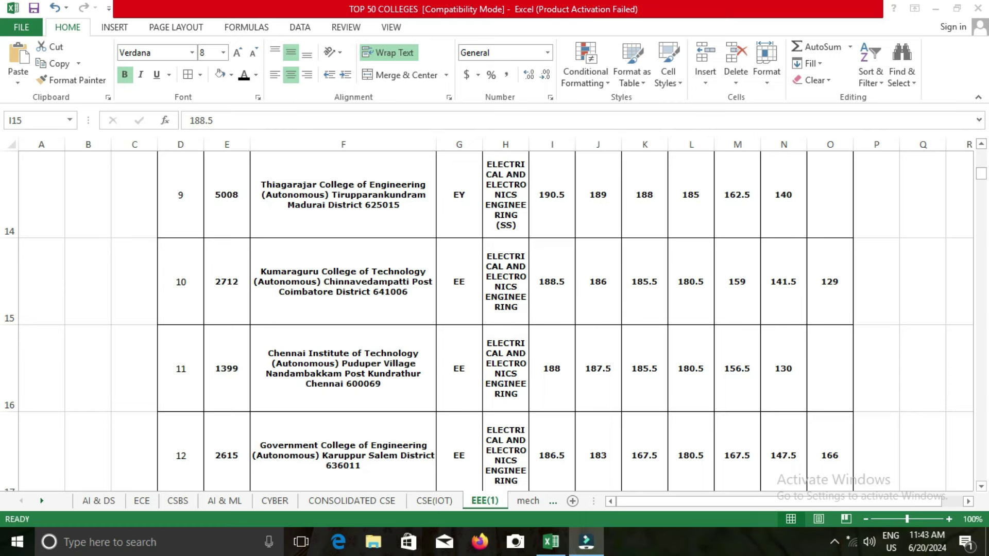
Step: Review the ranked college entries on the EEE(1) sheet row by row along column I, from Kumaraguru College of Technology in I15 down to I49
{"action": "left_click", "coordinate": [555, 273]}
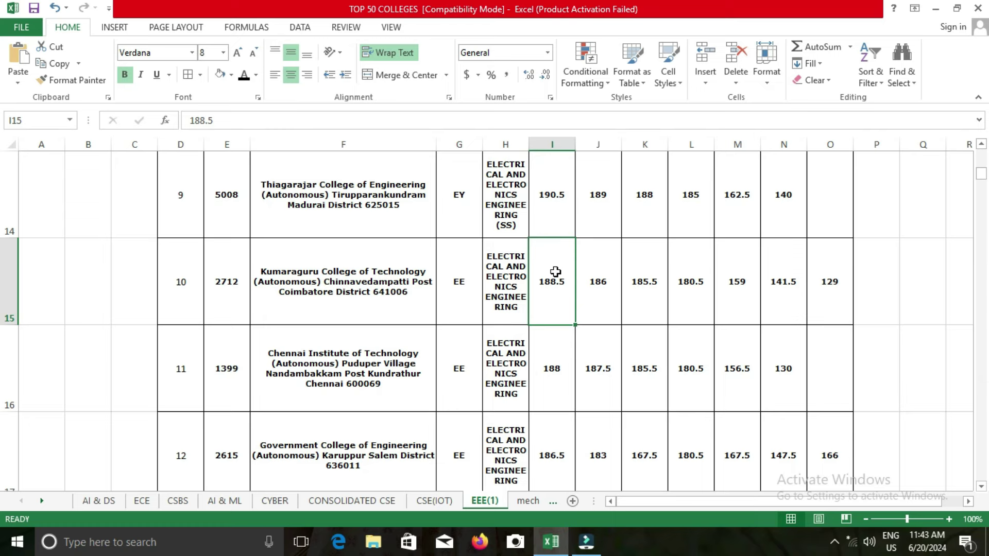
{"action": "key", "text": "Down"}
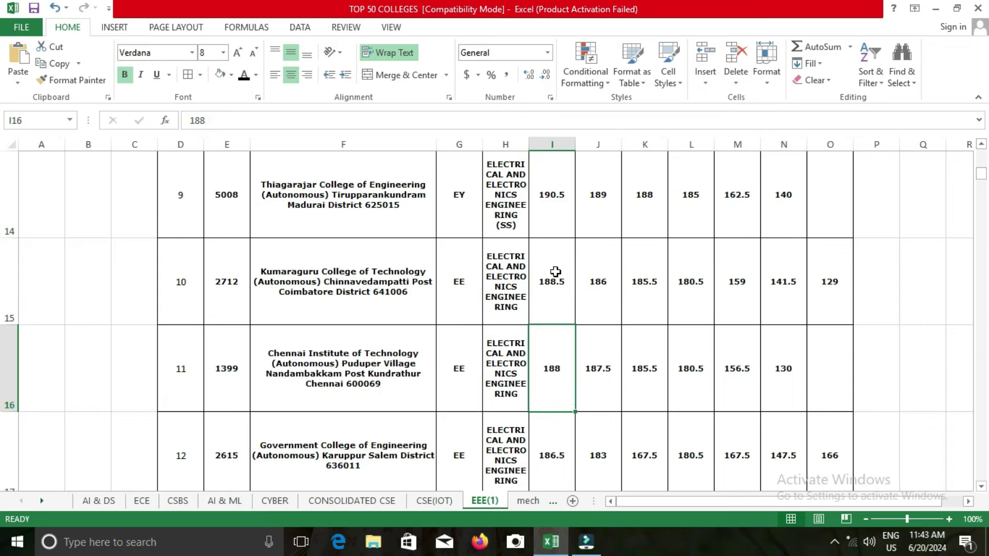
{"action": "key", "text": "Down"}
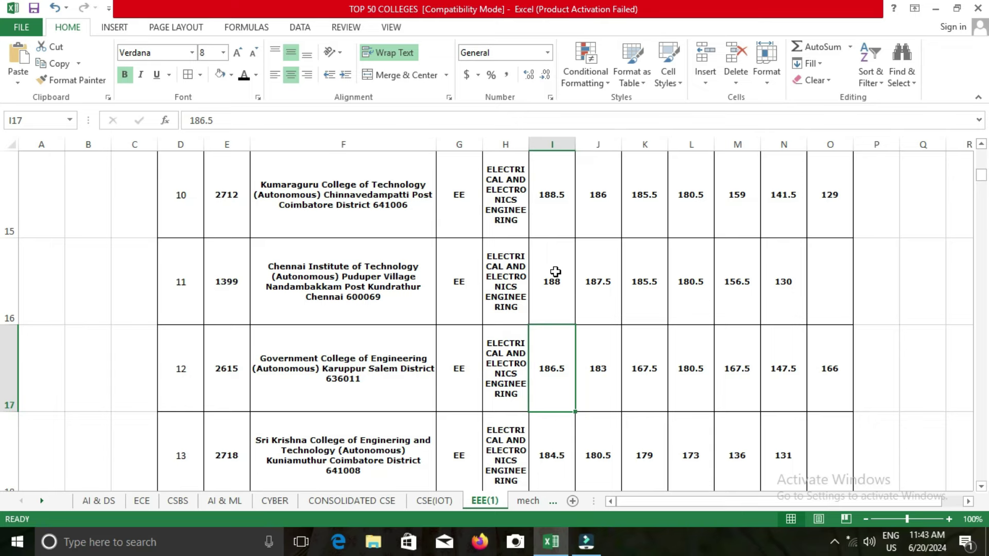
{"action": "key", "text": "Down"}
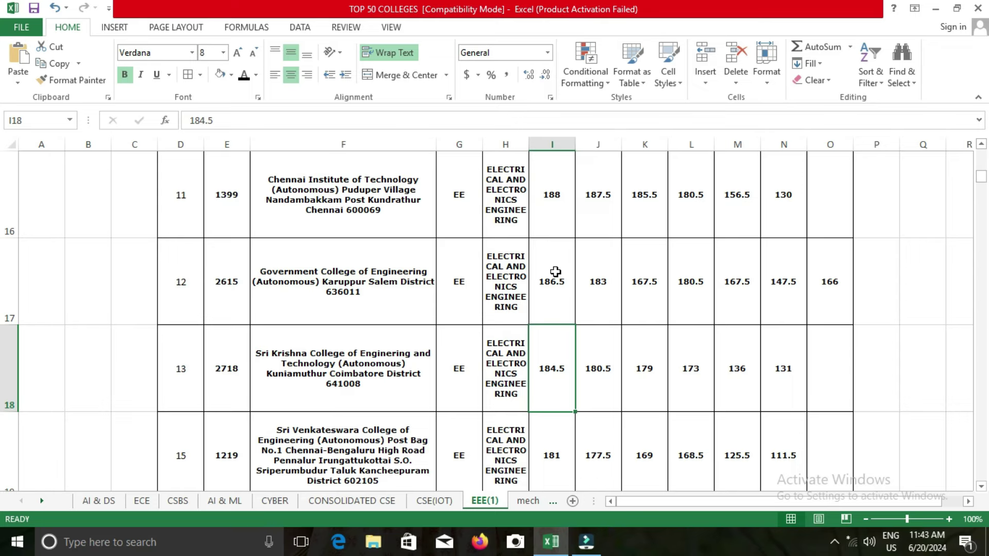
{"action": "key", "text": "Down"}
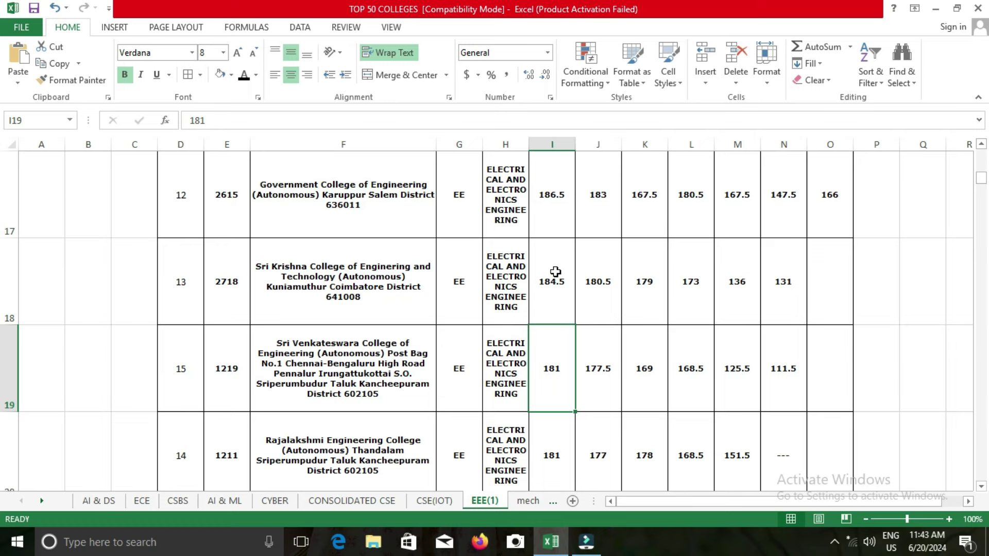
{"action": "key", "text": "Down"}
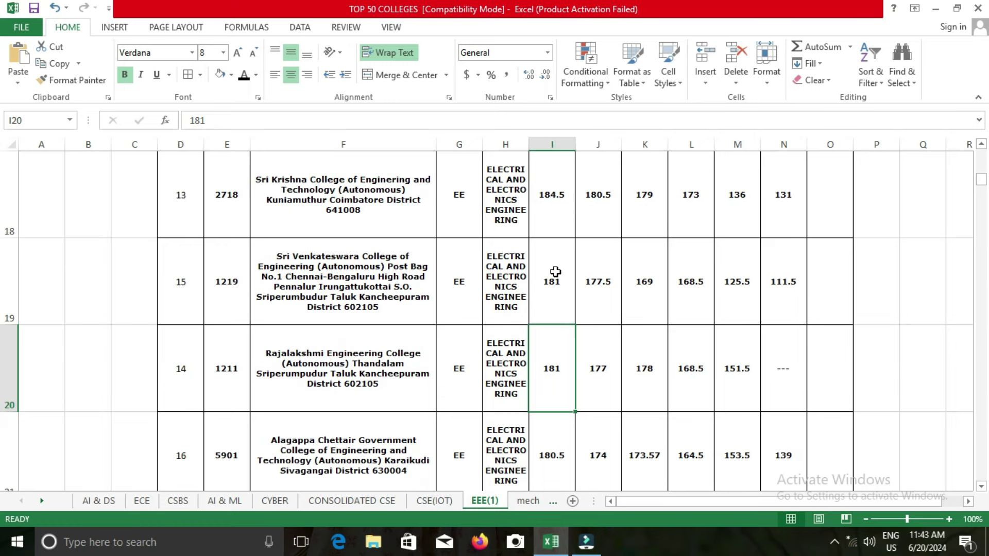
{"action": "key", "text": "Down"}
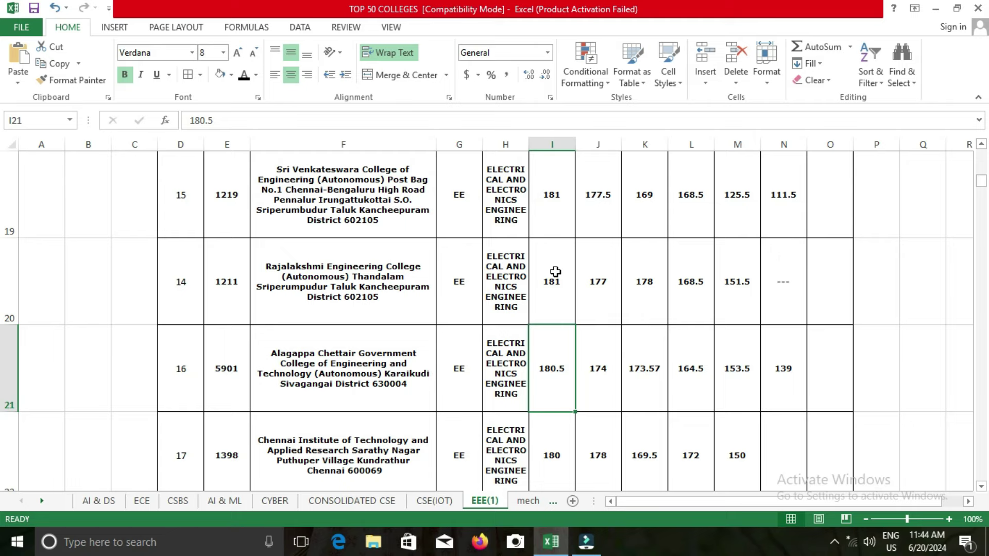
{"action": "key", "text": "Down"}
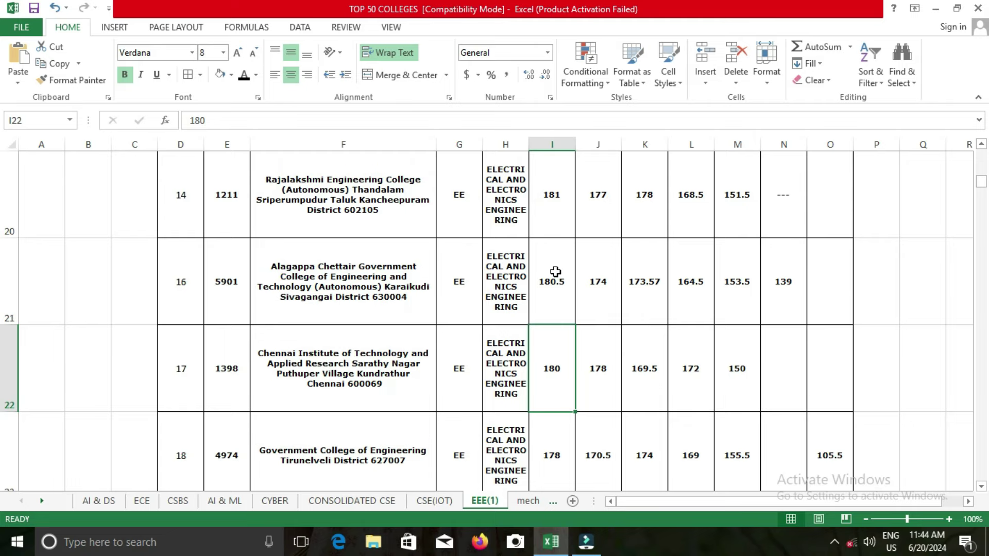
{"action": "key", "text": "Down"}
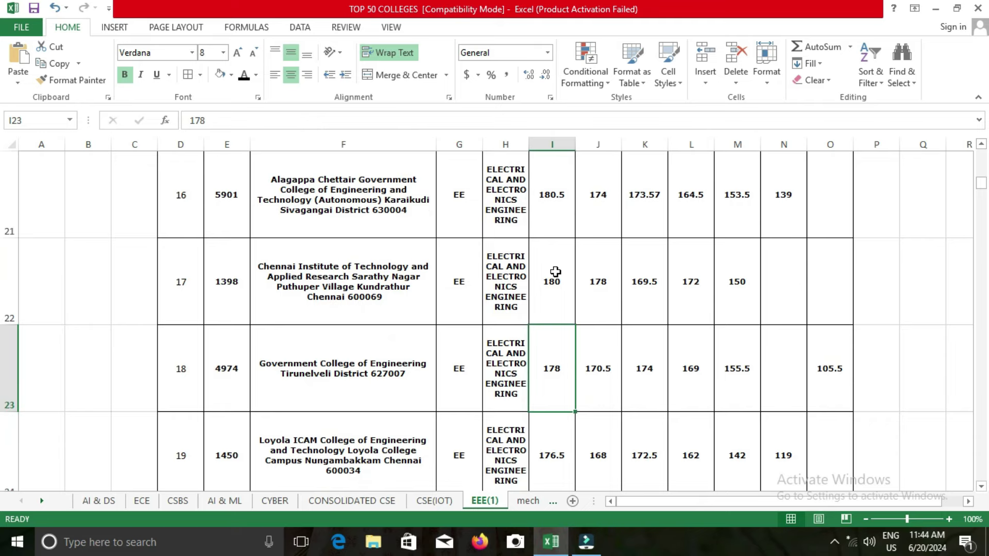
{"action": "key", "text": "Down"}
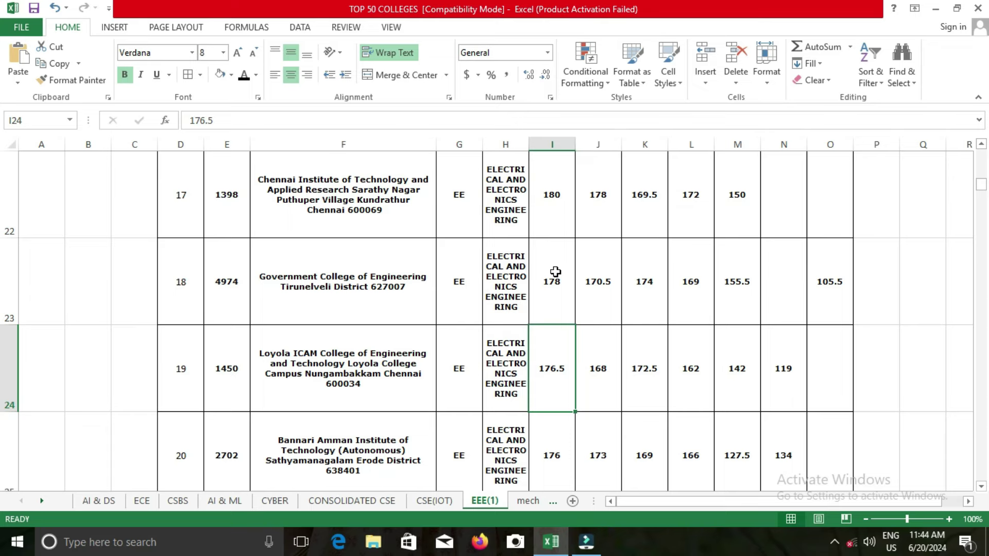
{"action": "key", "text": "Down"}
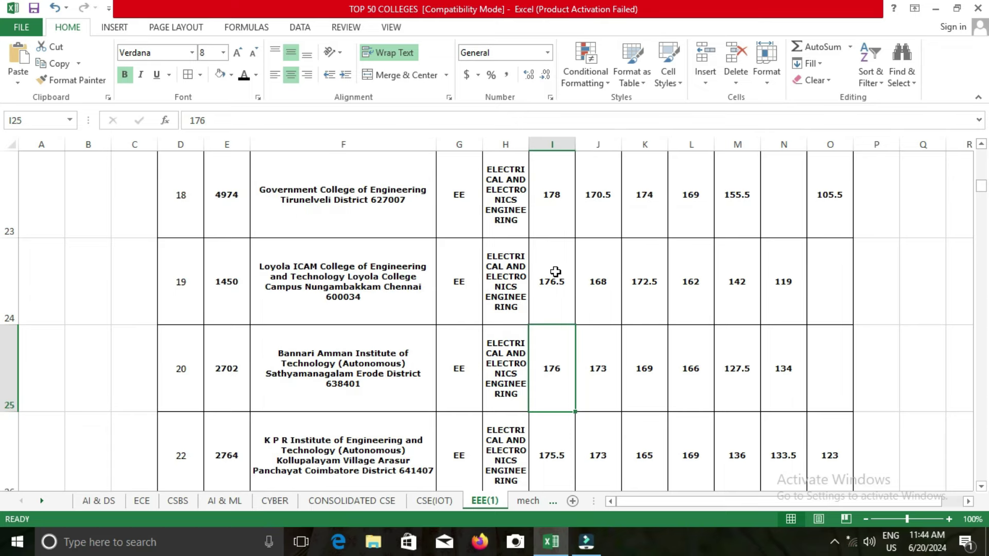
{"action": "key", "text": "Down"}
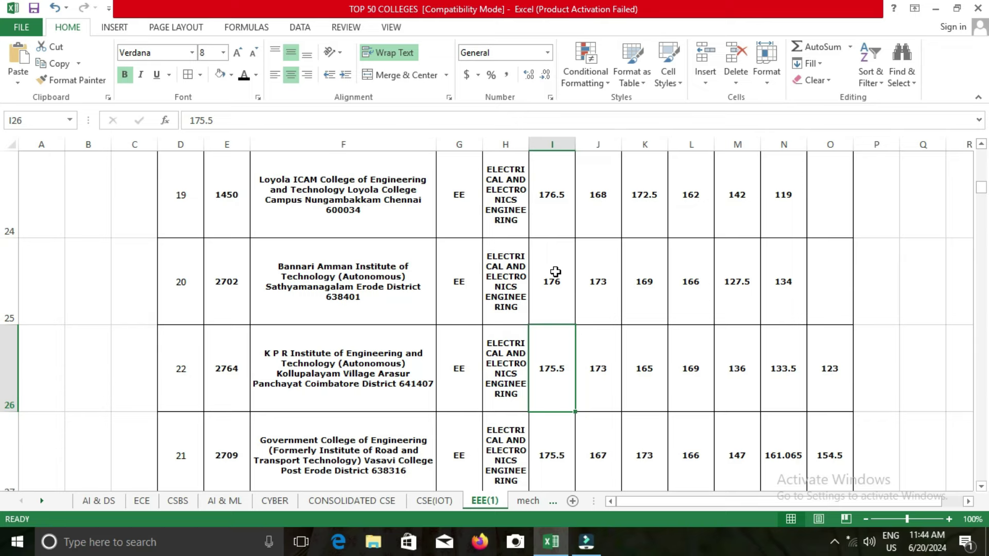
{"action": "key", "text": "Down"}
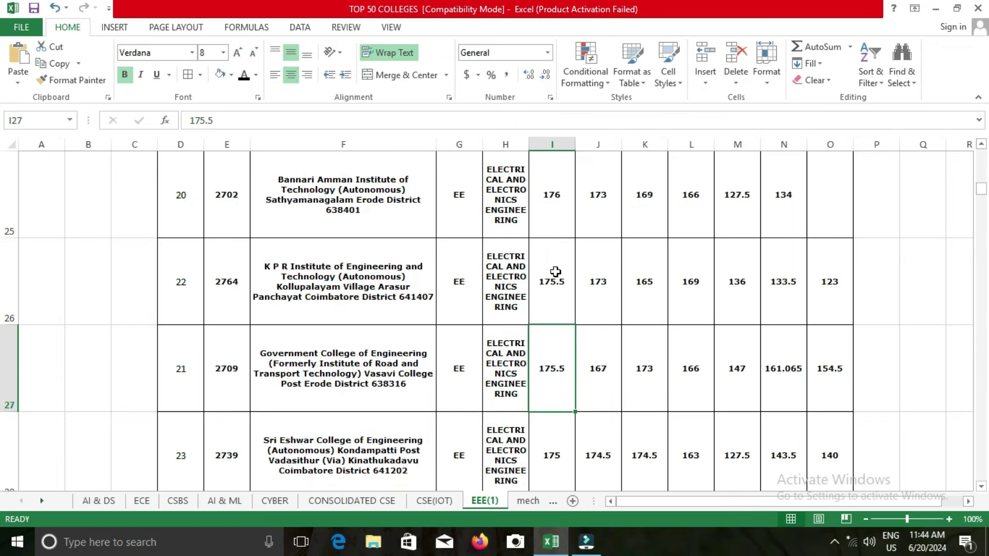
{"action": "key", "text": "Down"}
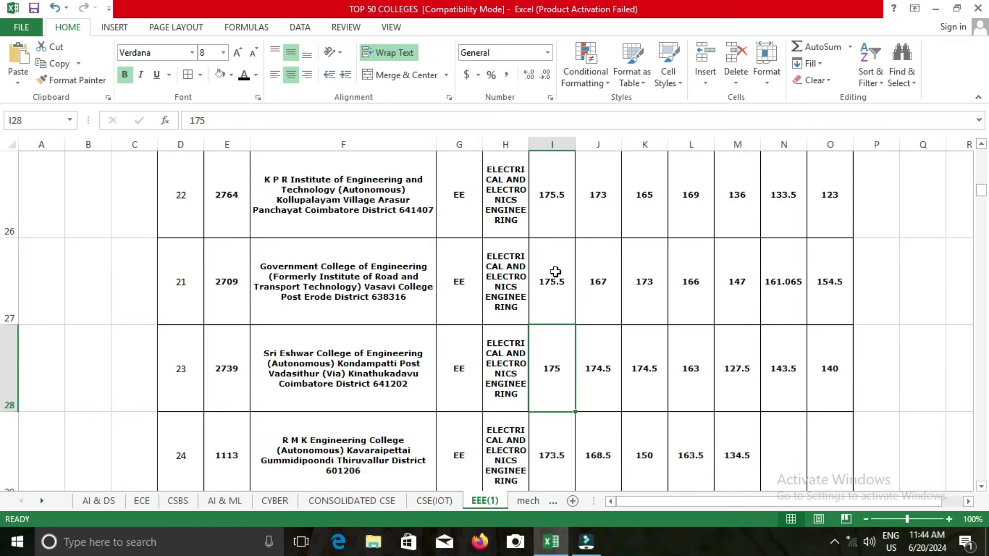
{"action": "key", "text": "Down"}
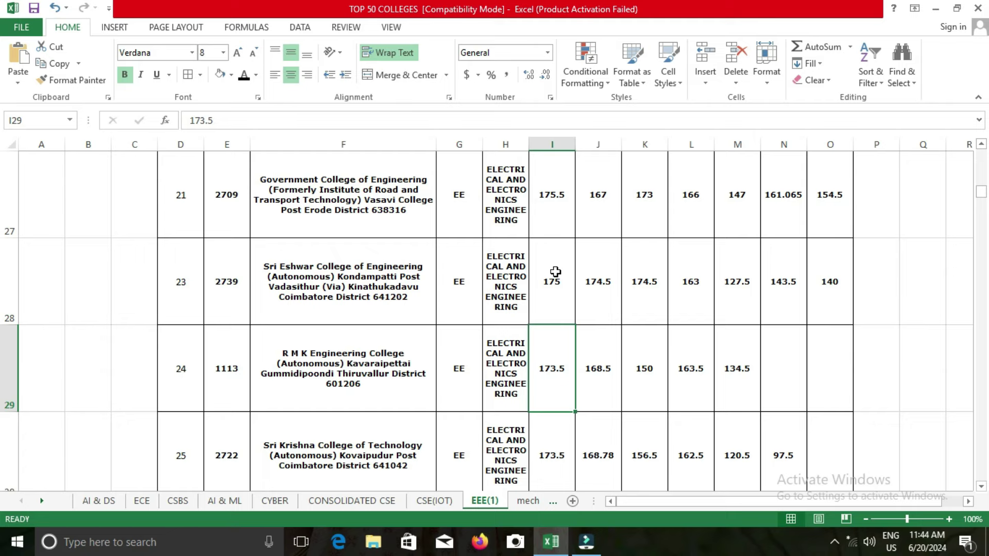
{"action": "key", "text": "Down"}
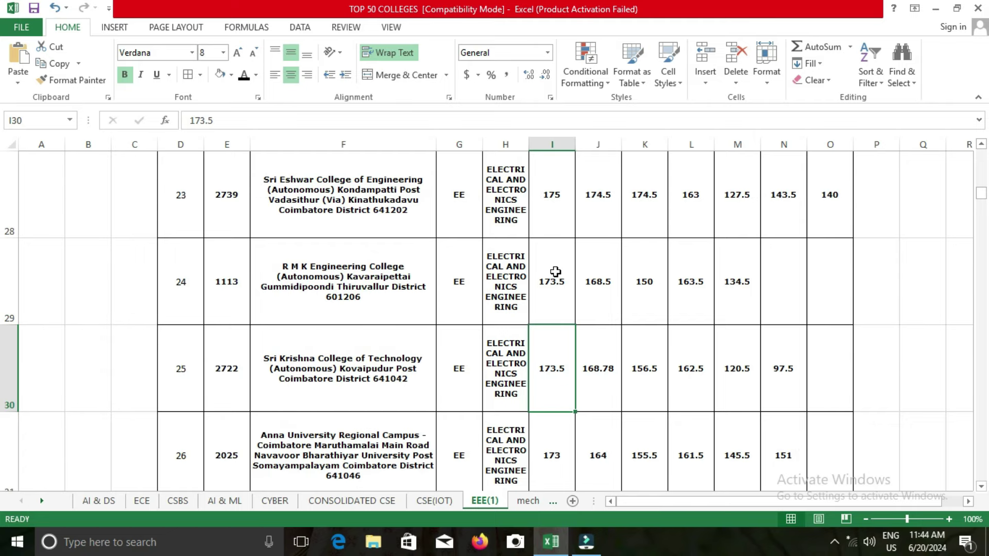
{"action": "key", "text": "Down"}
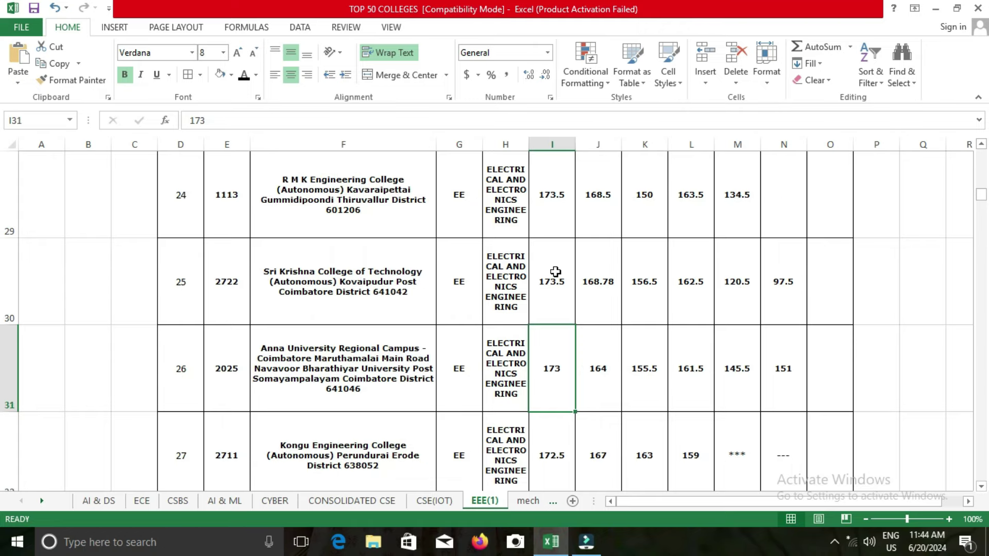
{"action": "key", "text": "Down"}
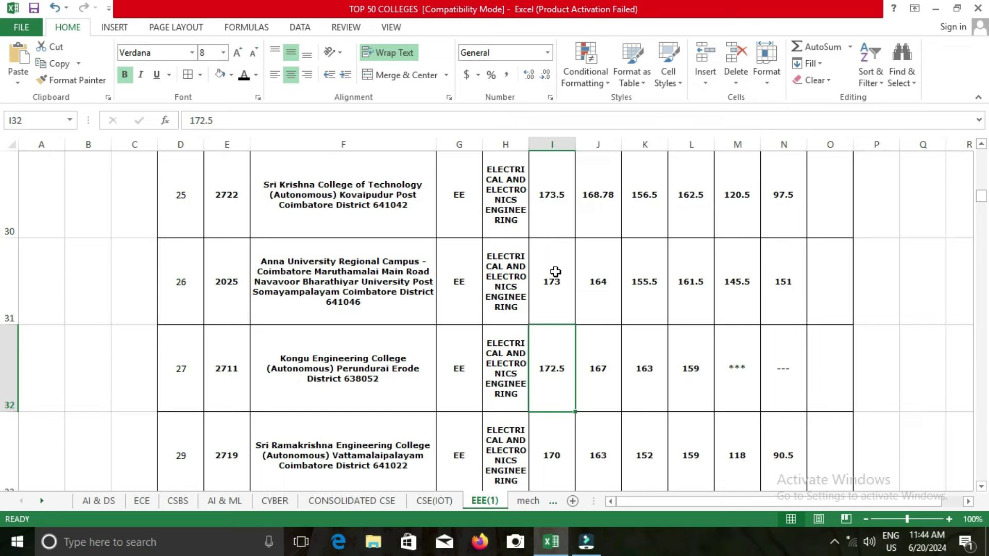
{"action": "key", "text": "Down"}
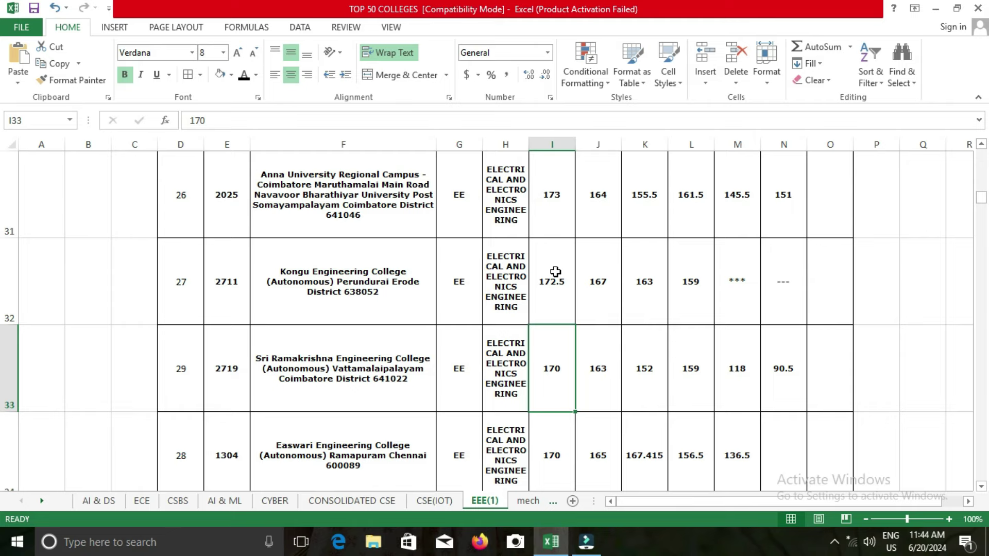
{"action": "key", "text": "Down"}
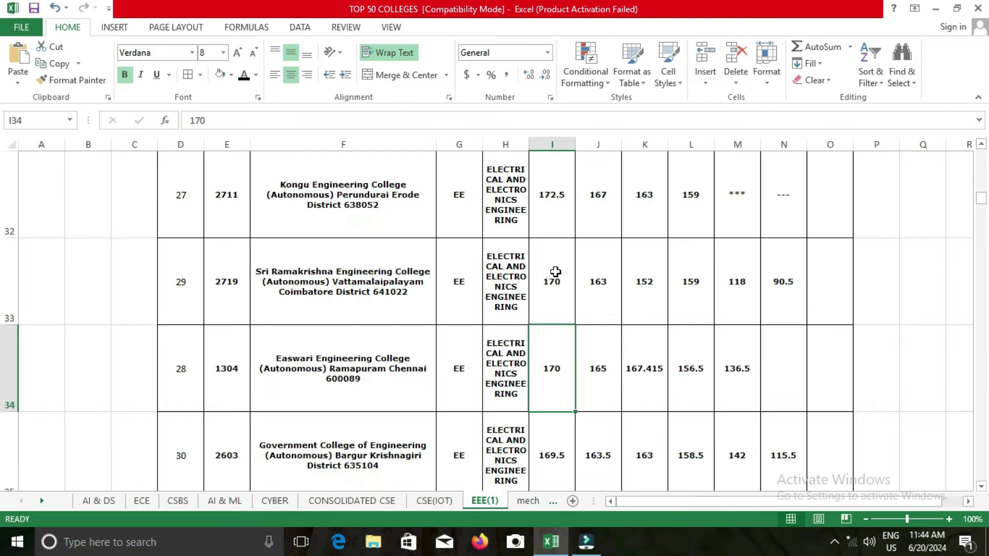
{"action": "key", "text": "Down"}
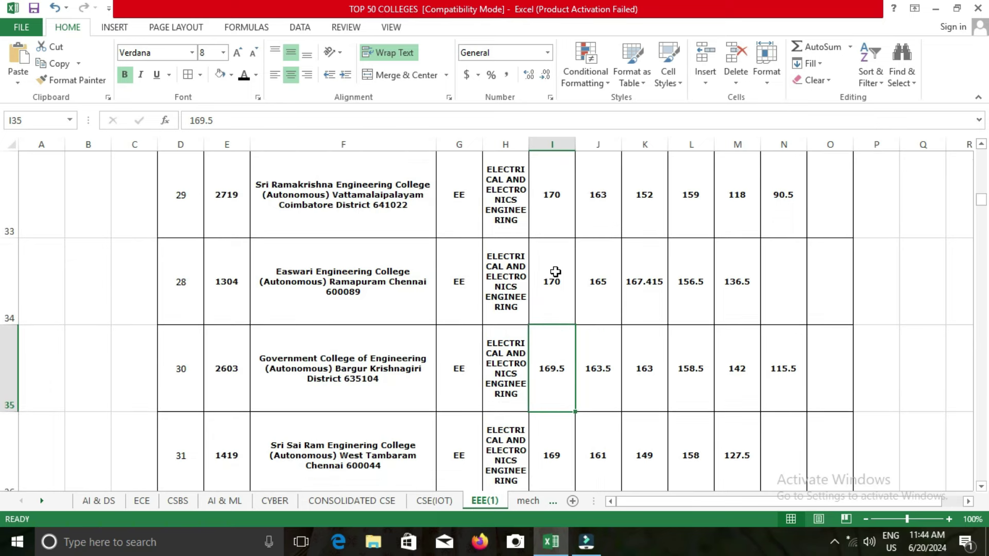
{"action": "key", "text": "Down"}
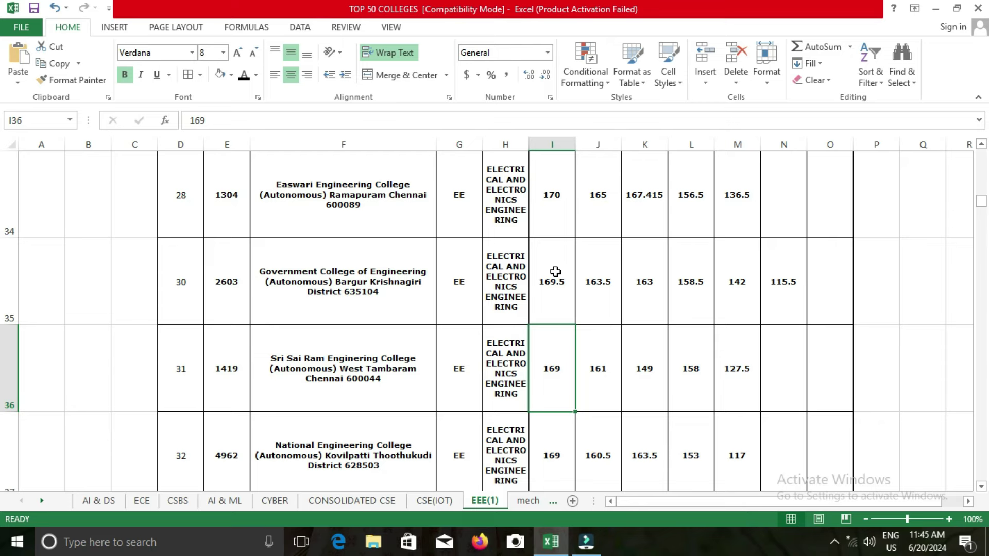
{"action": "key", "text": "Down"}
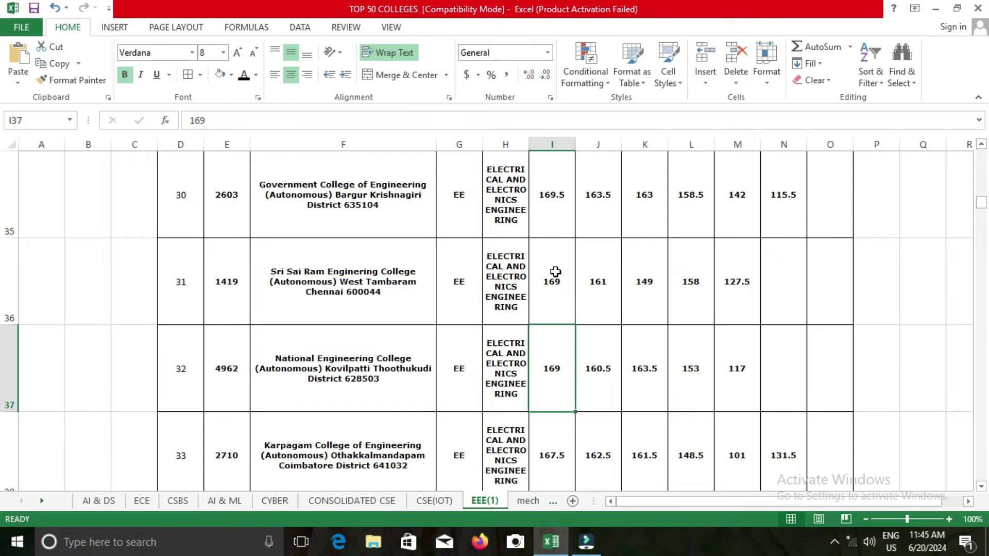
{"action": "key", "text": "Down"}
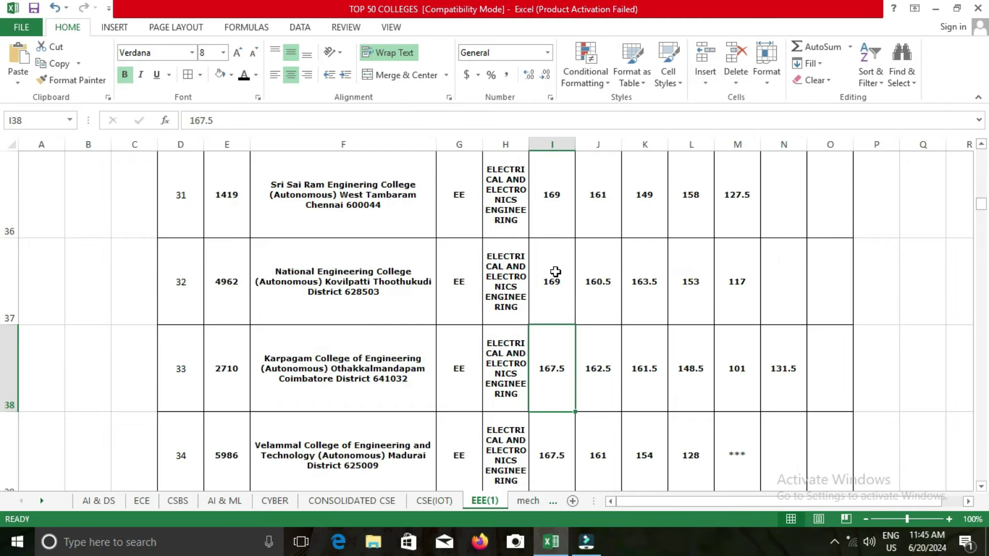
{"action": "key", "text": "Down"}
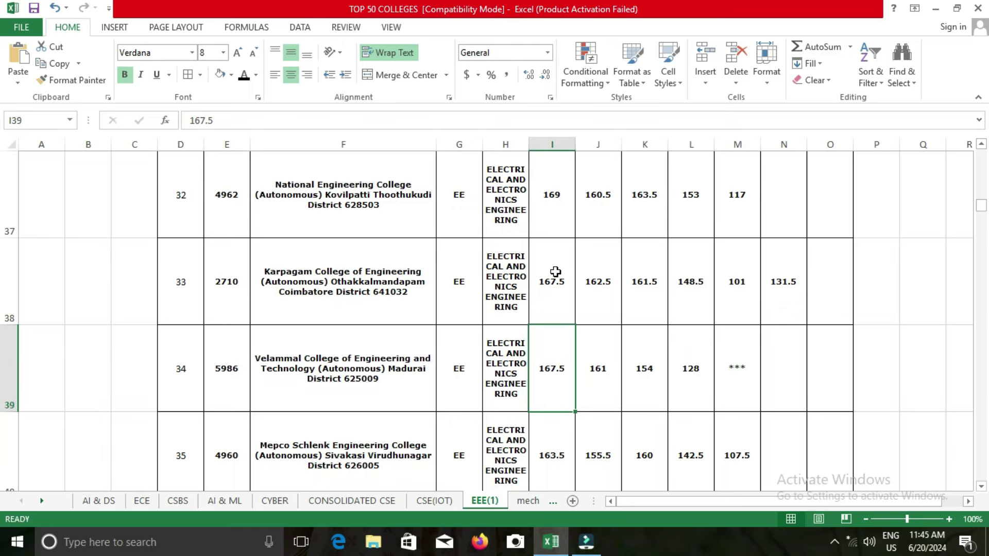
{"action": "key", "text": "Down"}
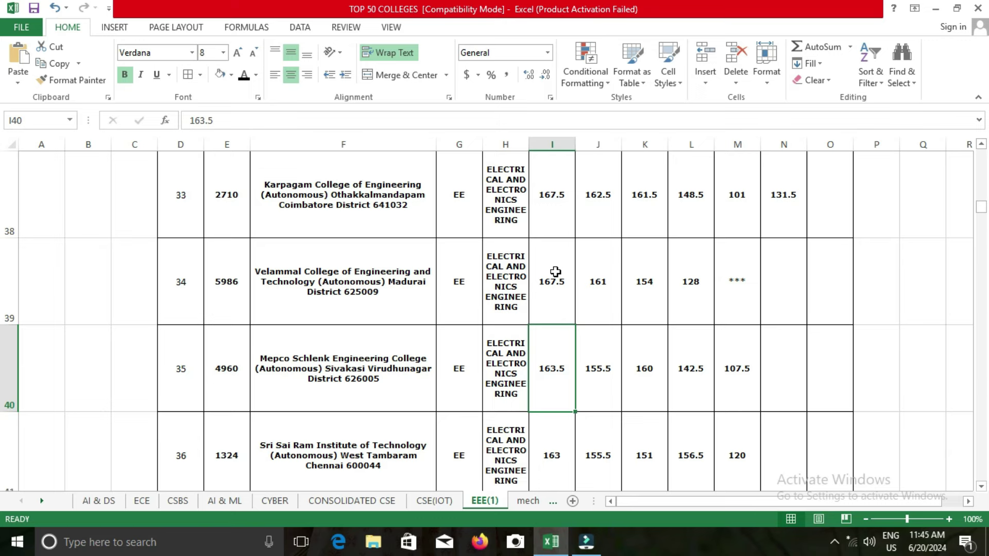
{"action": "key", "text": "Down"}
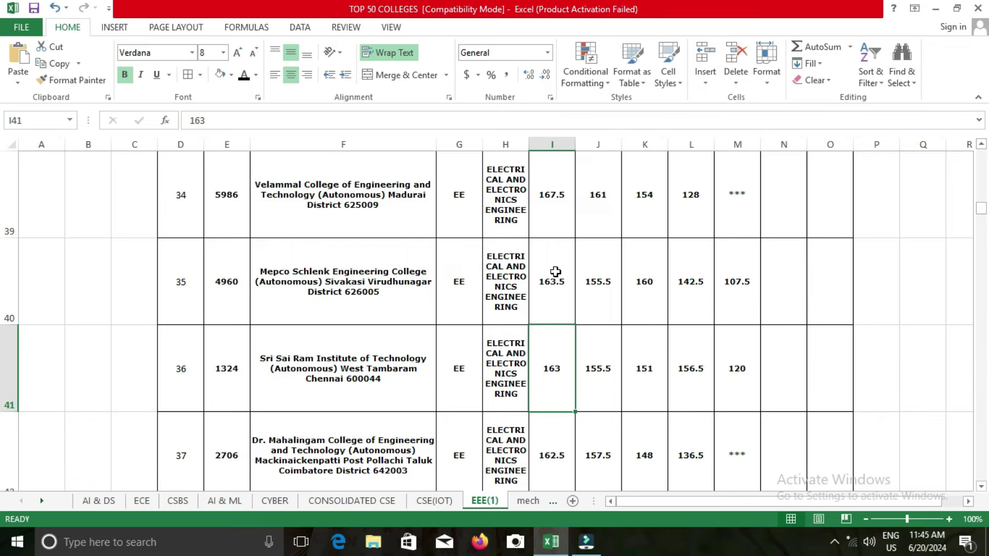
{"action": "key", "text": "Down"}
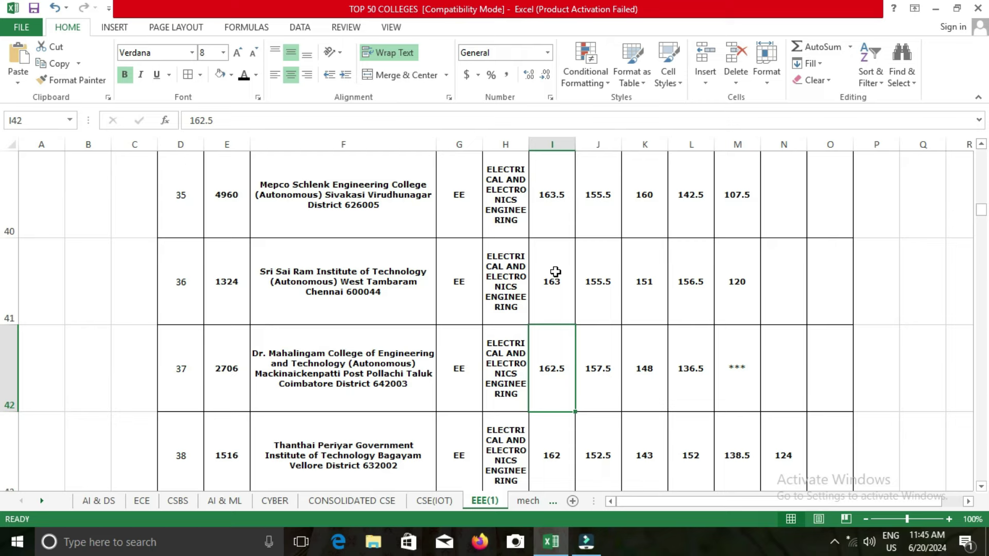
{"action": "key", "text": "Down"}
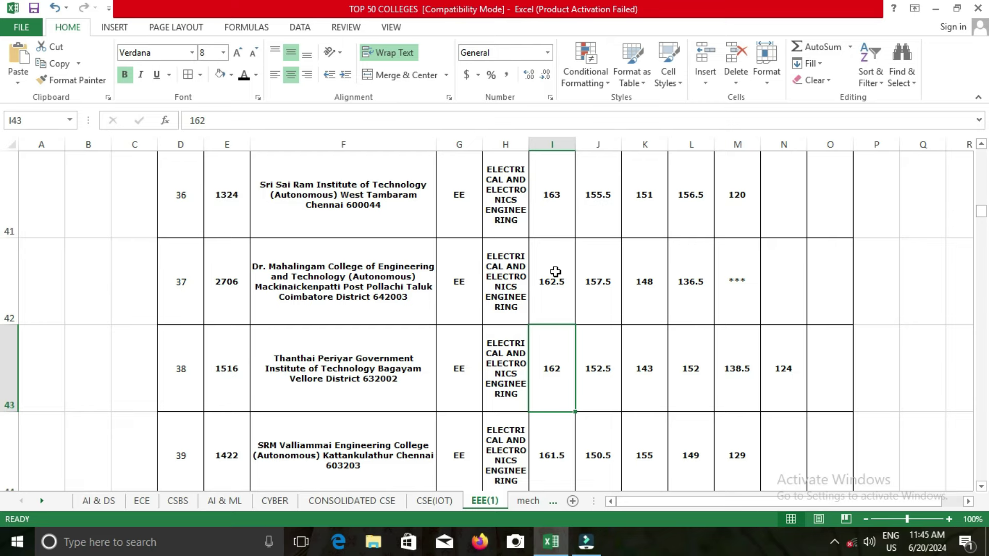
{"action": "key", "text": "Down"}
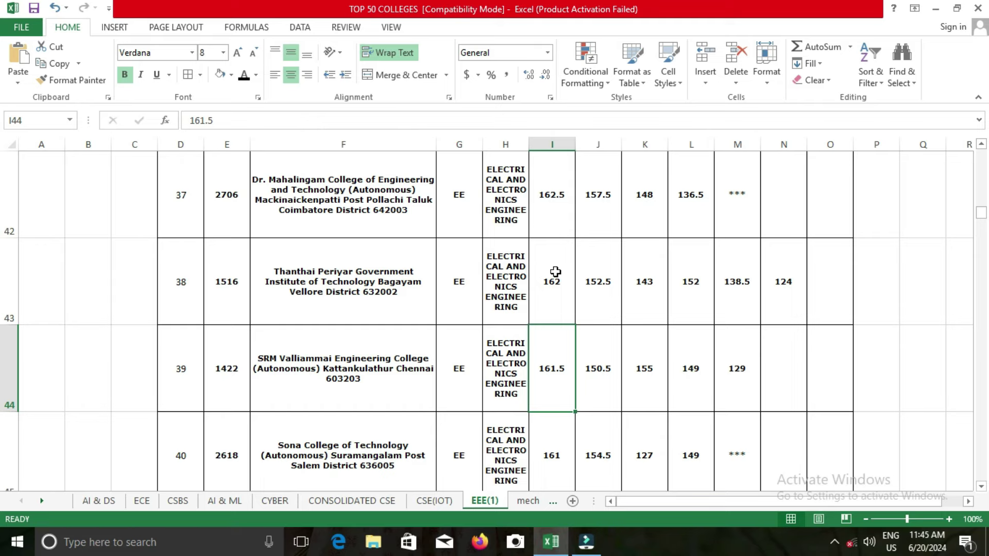
{"action": "key", "text": "Down"}
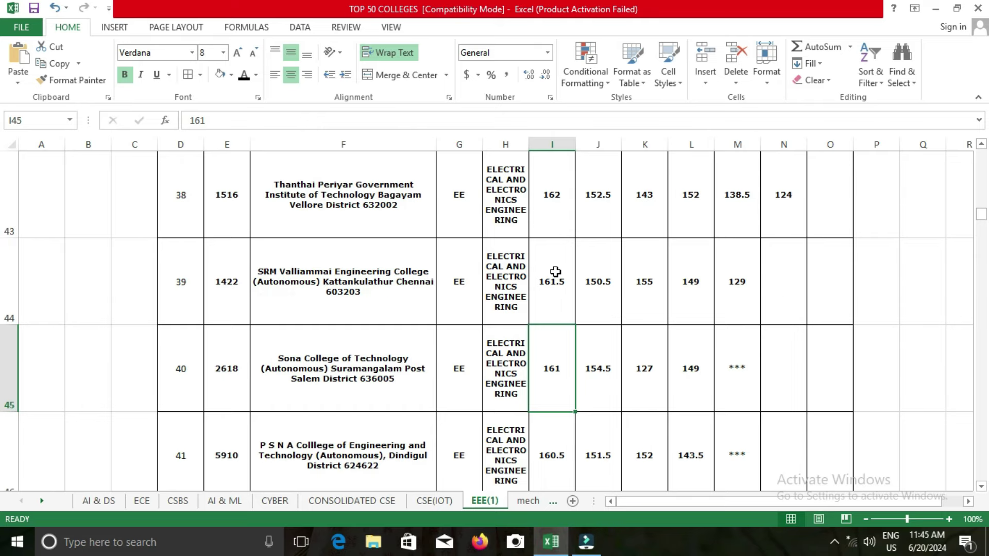
{"action": "key", "text": "Down"}
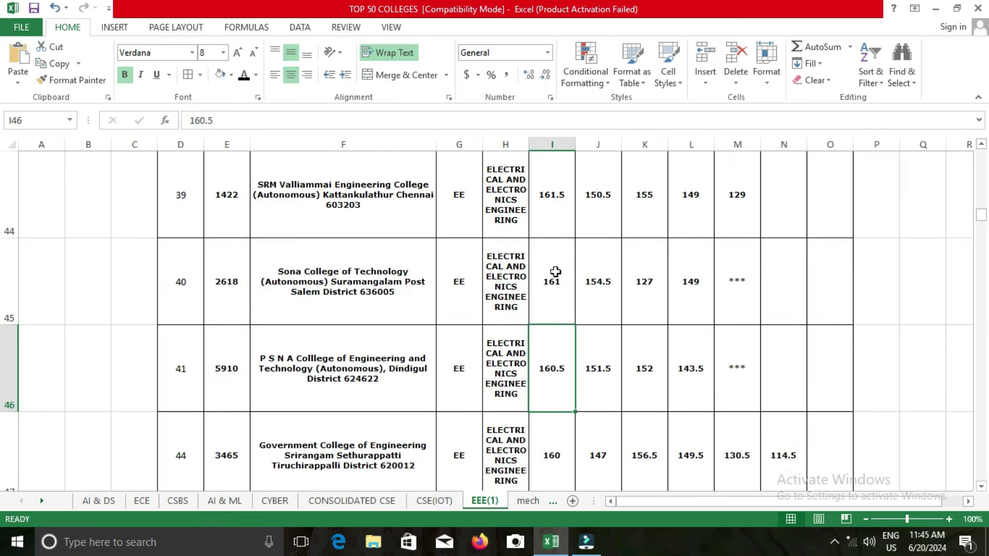
{"action": "key", "text": "Down"}
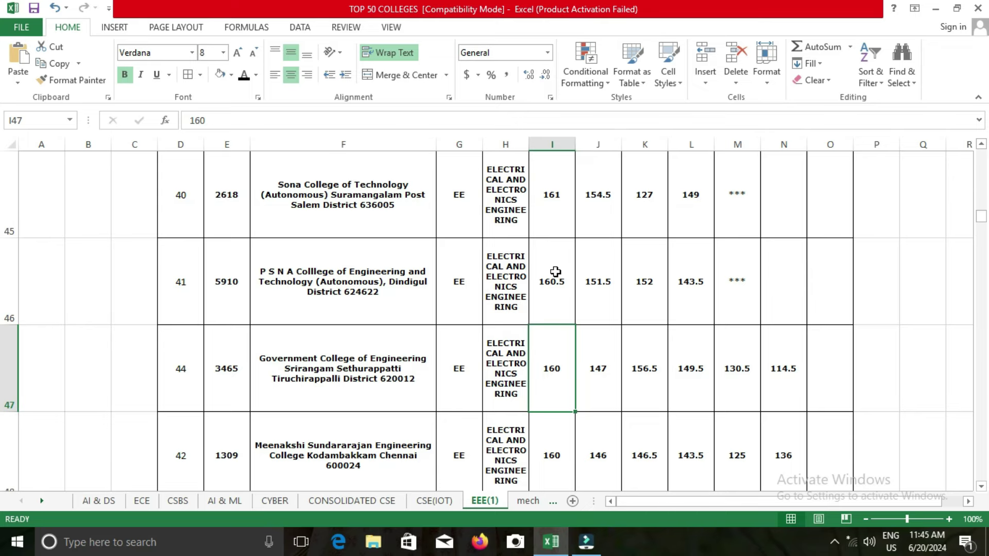
{"action": "key", "text": "Down"}
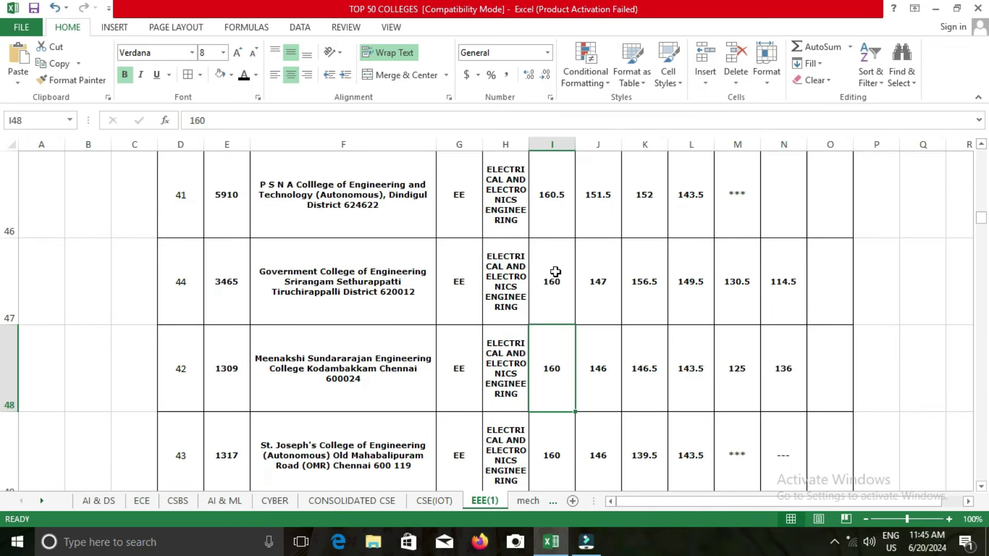
{"action": "key", "text": "Down"}
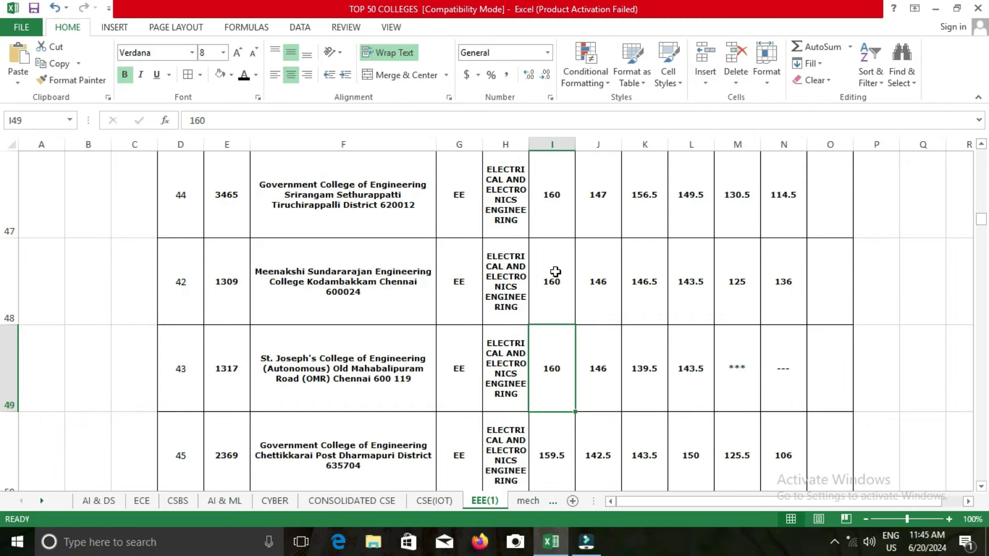
Step: Sort the EEE(1) college table by the BC column from largest to smallest
{"action": "scroll", "coordinate": [561, 273], "scroll_direction": "up", "scroll_amount": 15}
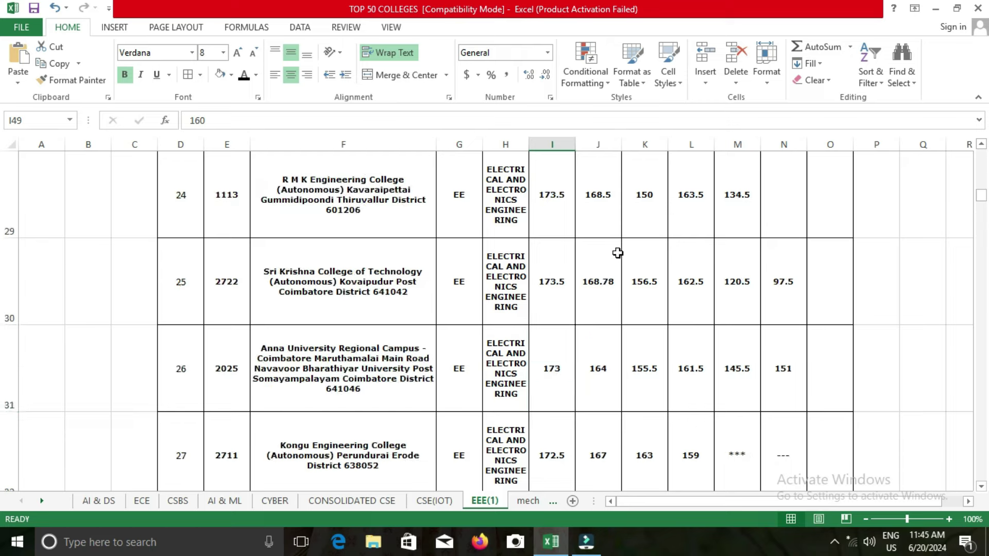
{"action": "left_click", "coordinate": [615, 247]}
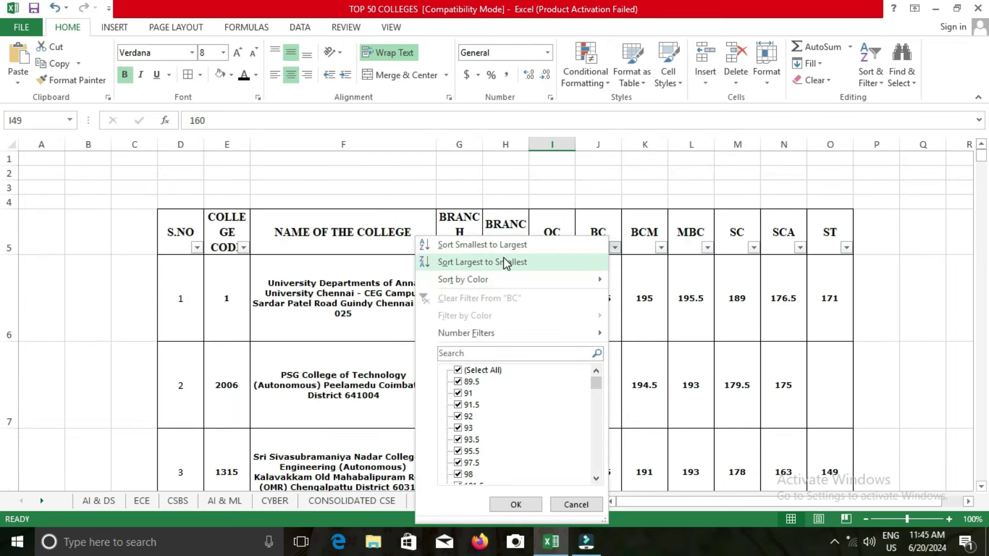
{"action": "left_click", "coordinate": [502, 261]}
Step: Look down the BC column past the *** entries to find the colleges with the highest numeric values
{"action": "left_click", "coordinate": [594, 331]}
{"action": "scroll", "coordinate": [595, 331], "scroll_direction": "down", "scroll_amount": 16}
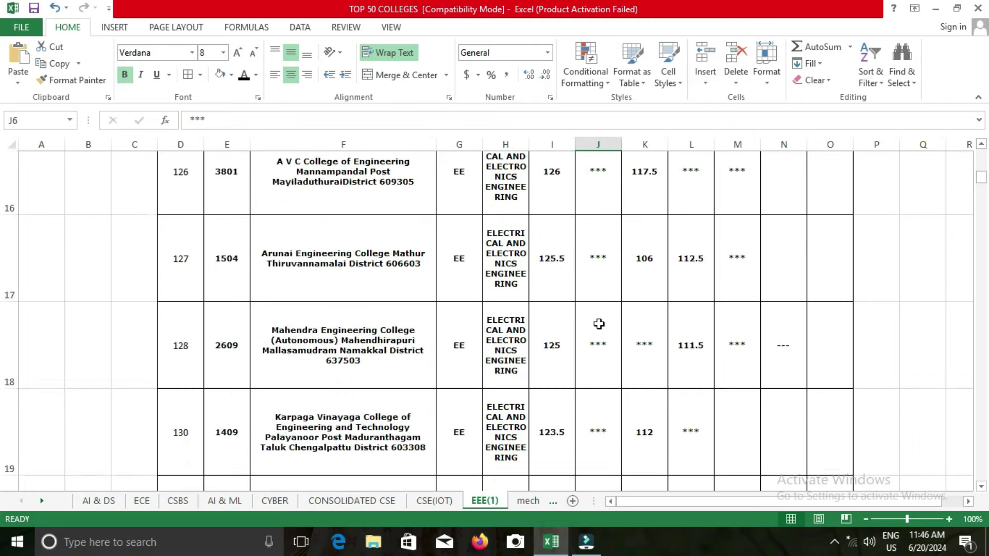
{"action": "scroll", "coordinate": [599, 324], "scroll_direction": "down", "scroll_amount": 10}
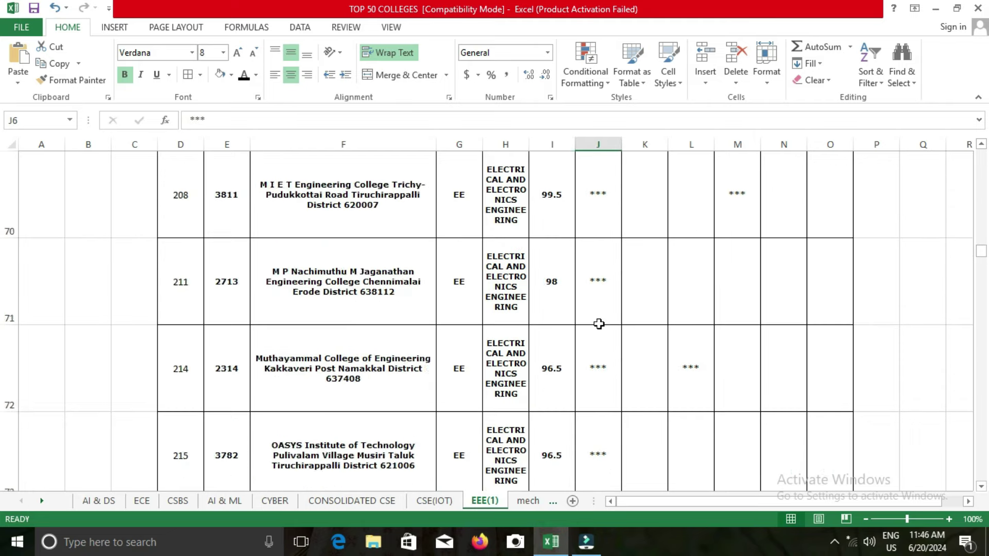
{"action": "left_click", "coordinate": [599, 321]}
{"action": "key", "text": "Up"}
{"action": "key", "text": "Up"}
{"action": "key", "text": "Up"}
{"action": "key", "text": "Up"}
{"action": "key", "text": "Up"}
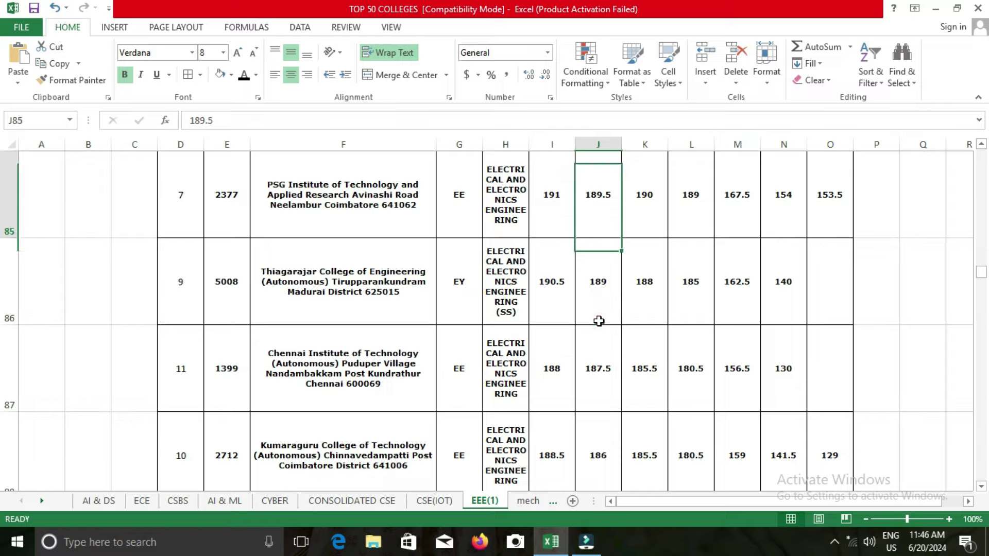
{"action": "key", "text": "Down"}
{"action": "key", "text": "Down"}
{"action": "key", "text": "Down"}
{"action": "key", "text": "Down"}
{"action": "key", "text": "Down"}
{"action": "key", "text": "Down"}
{"action": "key", "text": "Down"}
{"action": "key", "text": "Down"}
{"action": "key", "text": "Down"}
{"action": "key", "text": "Down"}
{"action": "key", "text": "Down"}
{"action": "key", "text": "Down"}
{"action": "key", "text": "Down"}
{"action": "key", "text": "Down"}
{"action": "key", "text": "Down"}
{"action": "key", "text": "Down"}
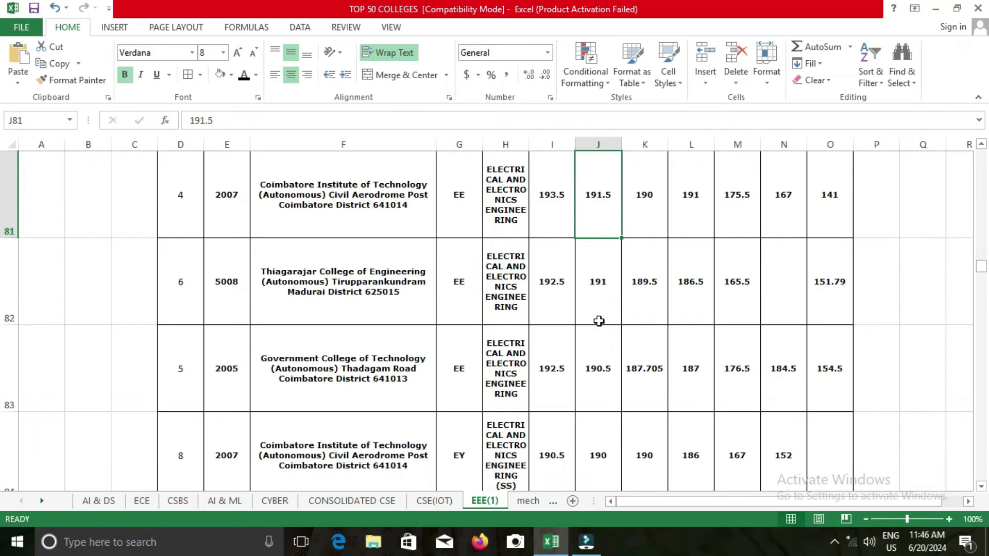
{"action": "key", "text": "Up"}
{"action": "key", "text": "Up"}
{"action": "key", "text": "Up"}
{"action": "key", "text": "Up"}
{"action": "key", "text": "Up"}
{"action": "key", "text": "Up"}
{"action": "key", "text": "Up"}
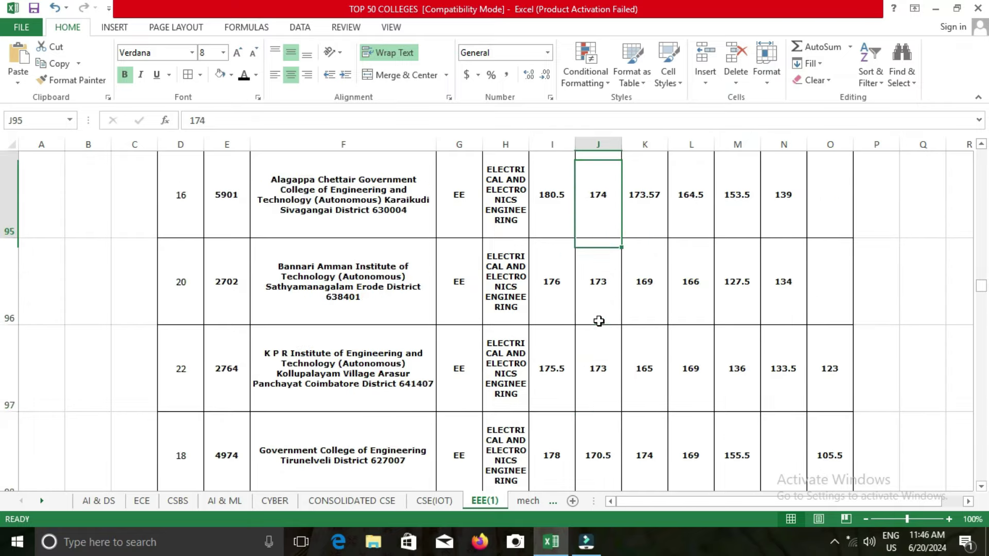
{"action": "key", "text": "Up"}
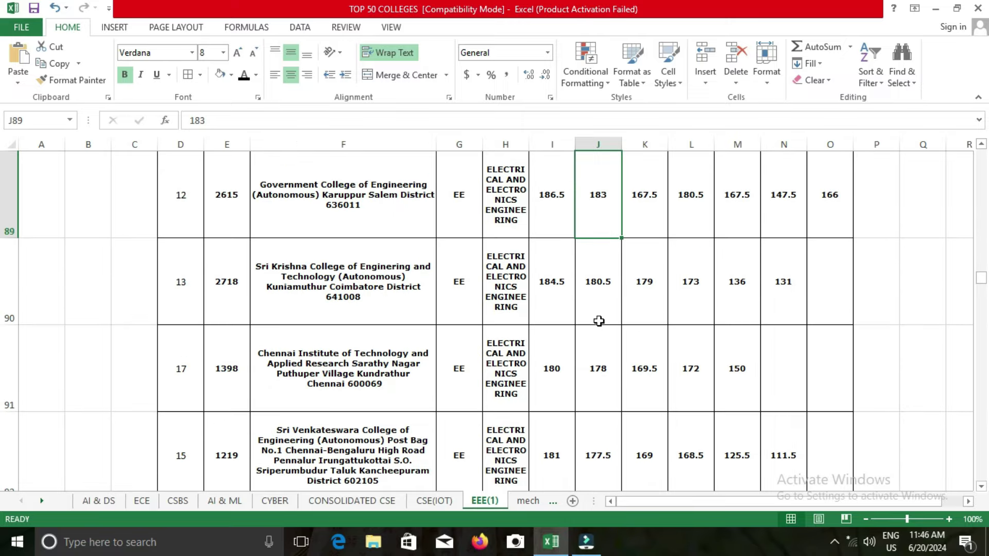
Step: Review the BC-sorted college entries row by row along column J, from Government College of Engineering, Salem in J89 down to J111
{"action": "key", "text": "Down"}
{"action": "key", "text": "Down"}
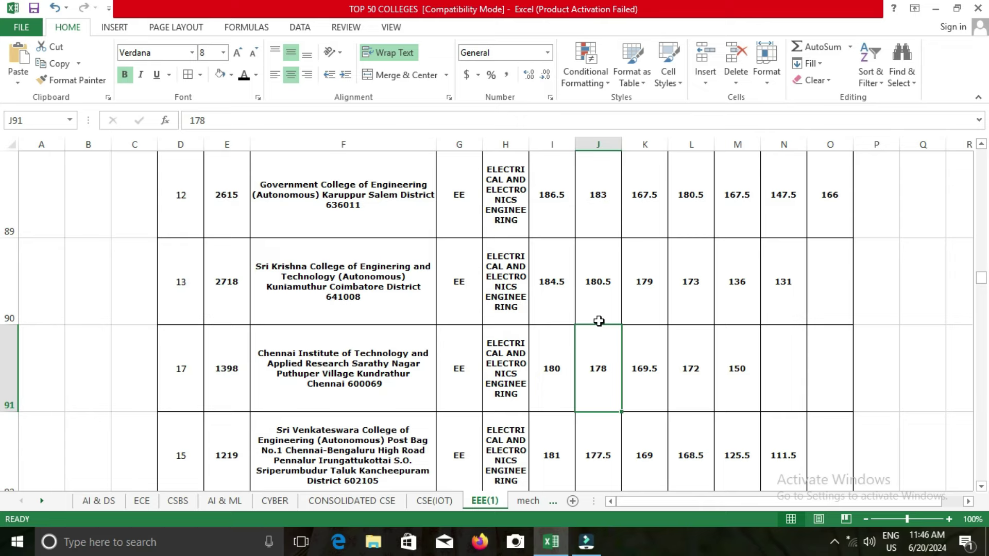
{"action": "key", "text": "Down"}
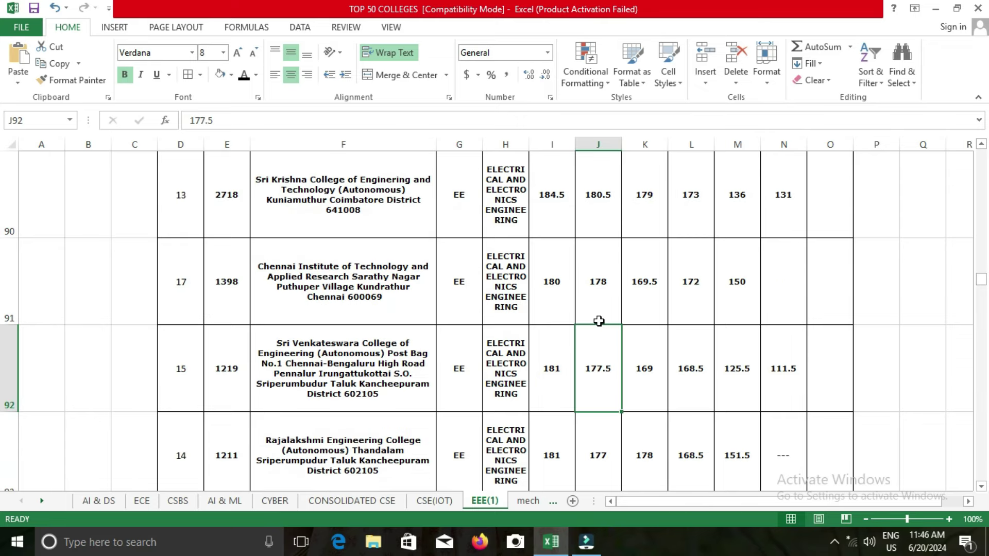
{"action": "key", "text": "Down"}
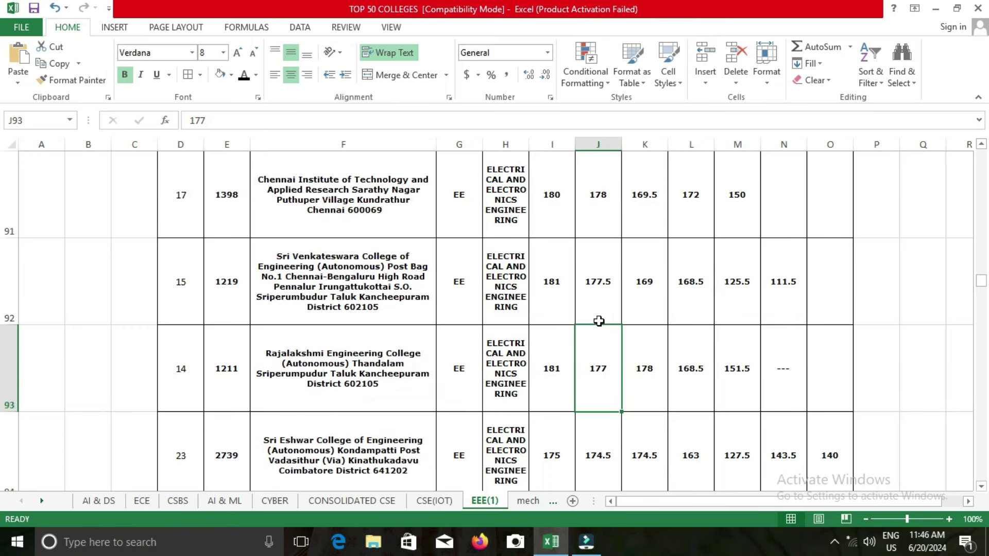
{"action": "key", "text": "Down"}
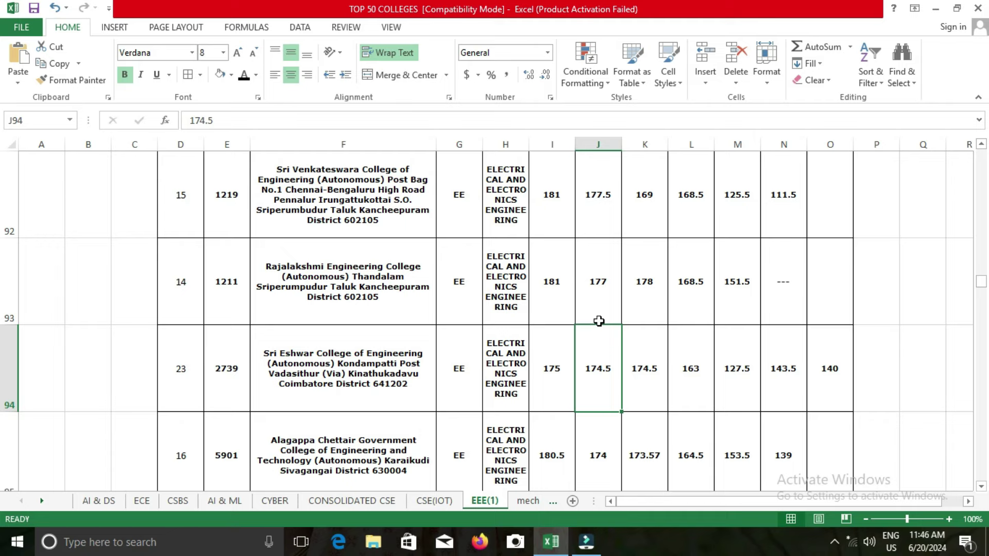
{"action": "key", "text": "Down"}
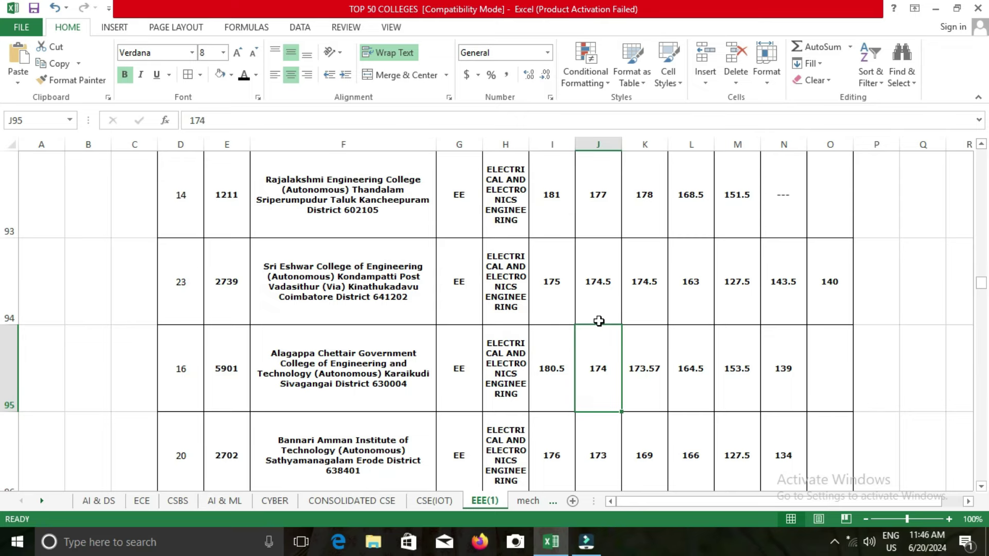
{"action": "key", "text": "Down"}
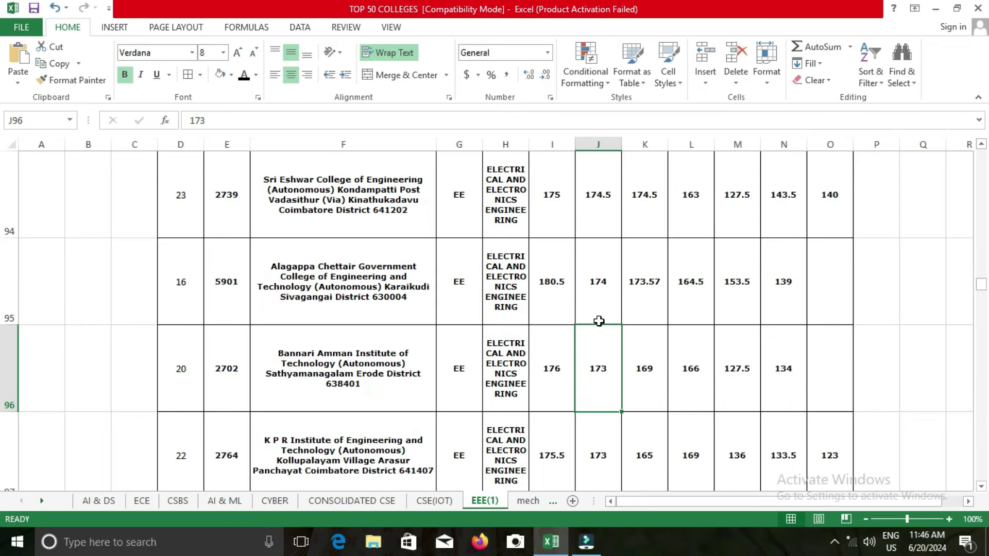
{"action": "key", "text": "Down"}
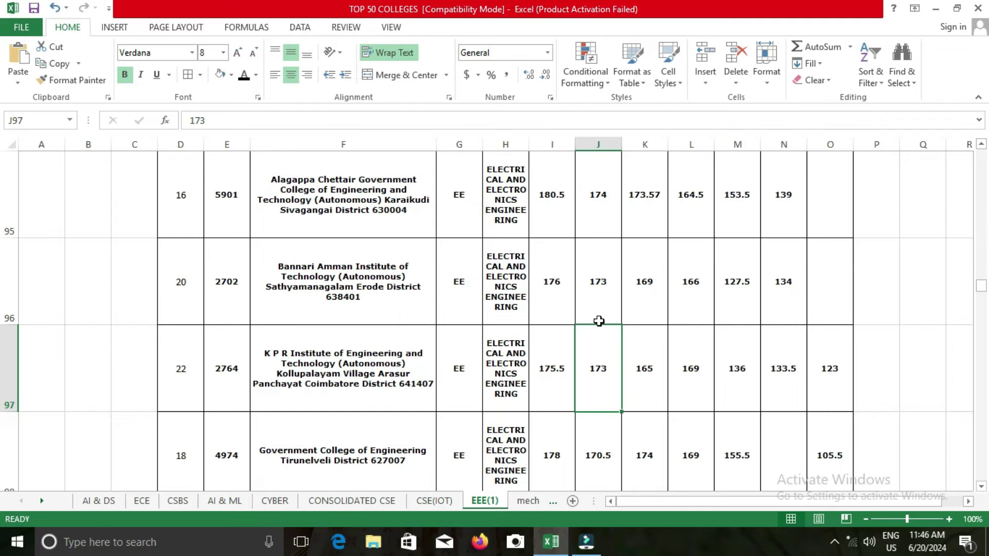
{"action": "key", "text": "Down"}
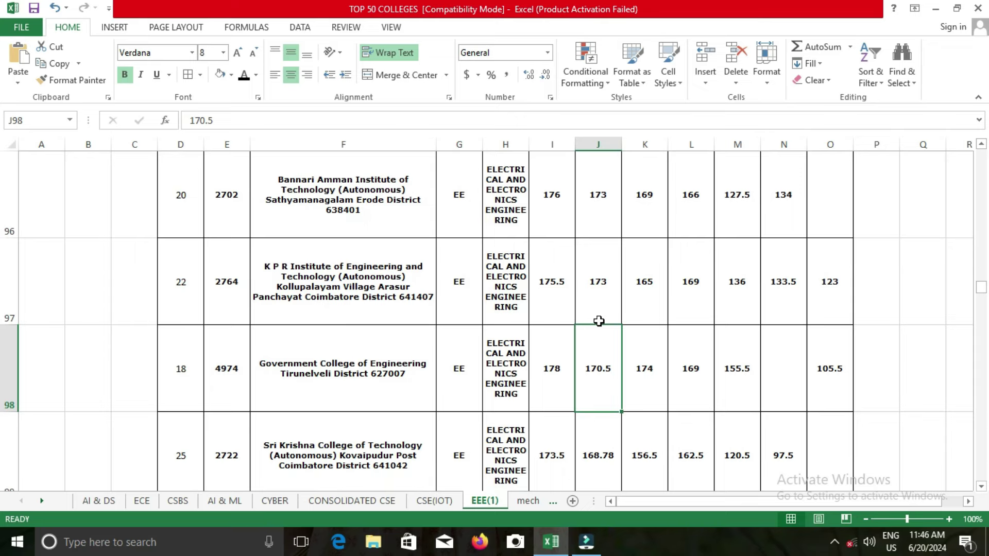
{"action": "key", "text": "Down"}
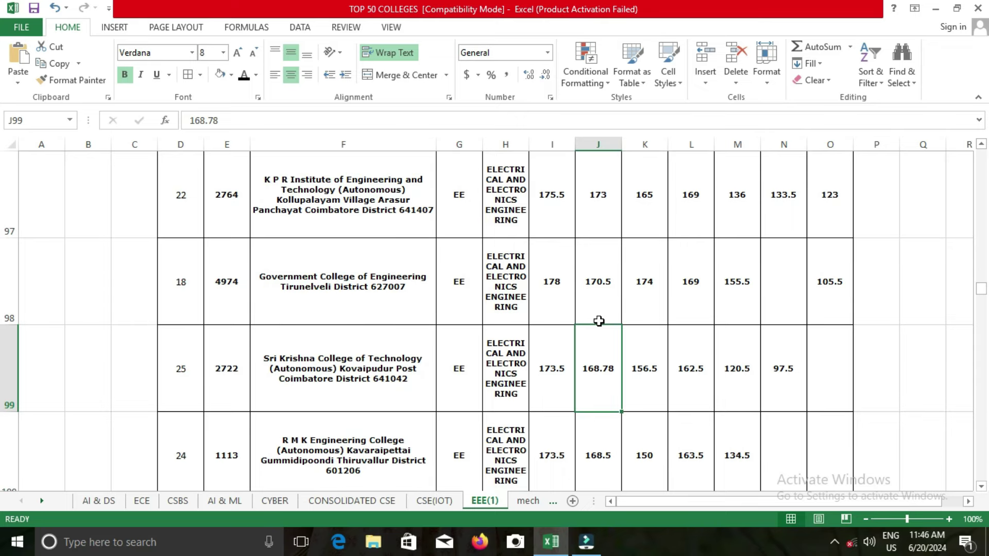
{"action": "key", "text": "Down"}
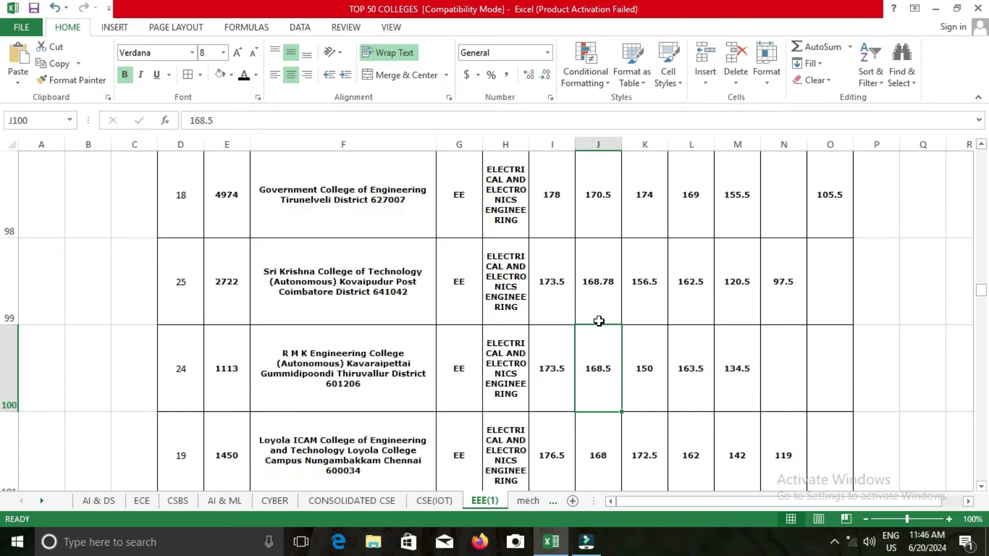
{"action": "key", "text": "Down"}
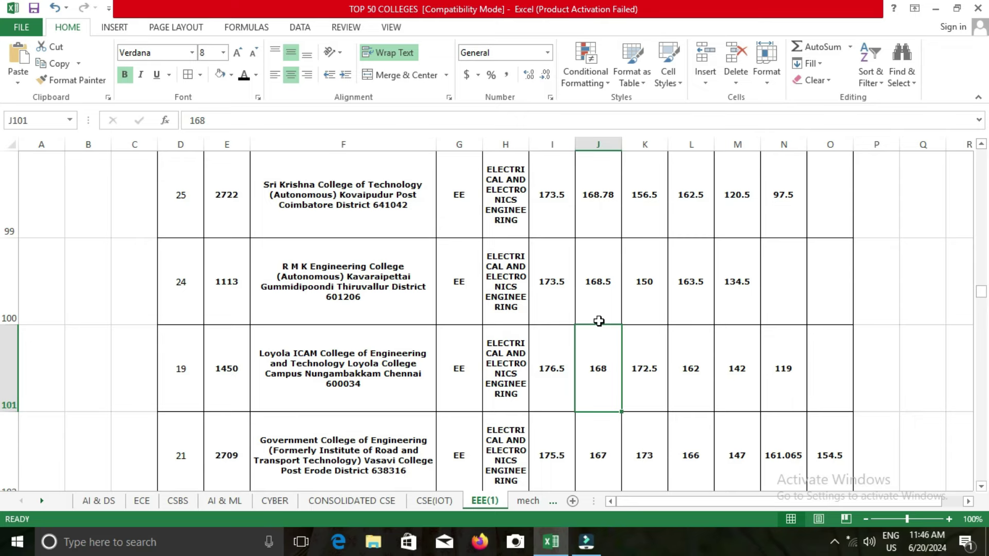
{"action": "key", "text": "Down"}
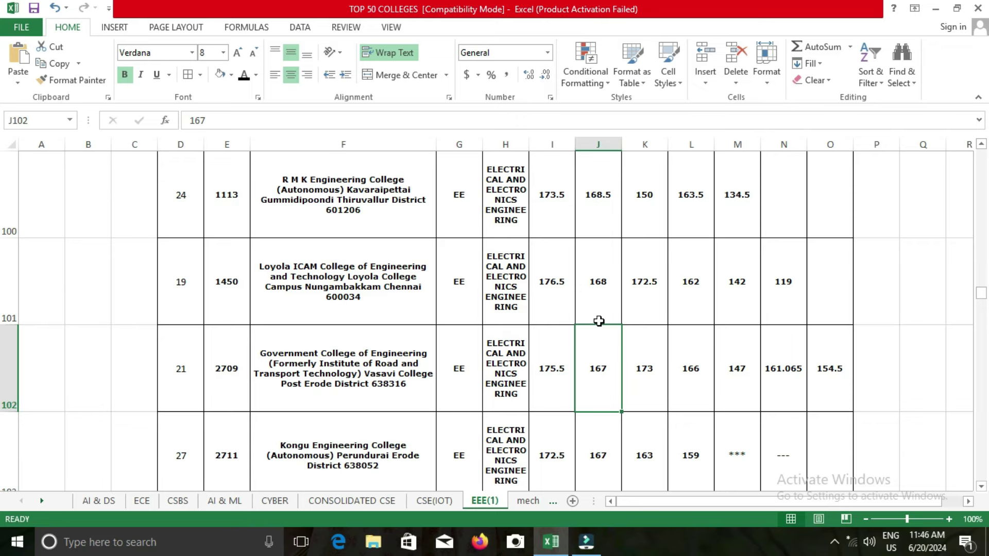
{"action": "key", "text": "Down"}
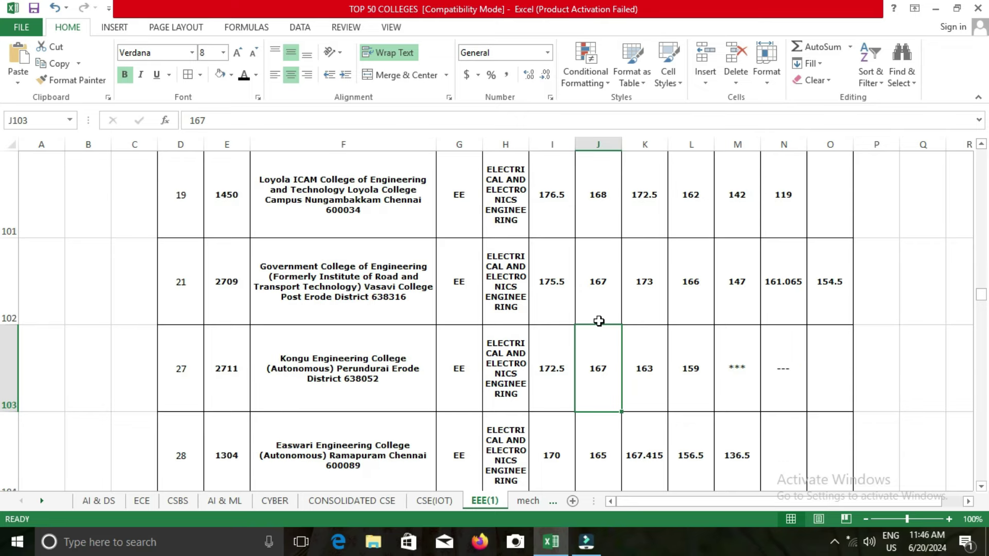
{"action": "key", "text": "Down"}
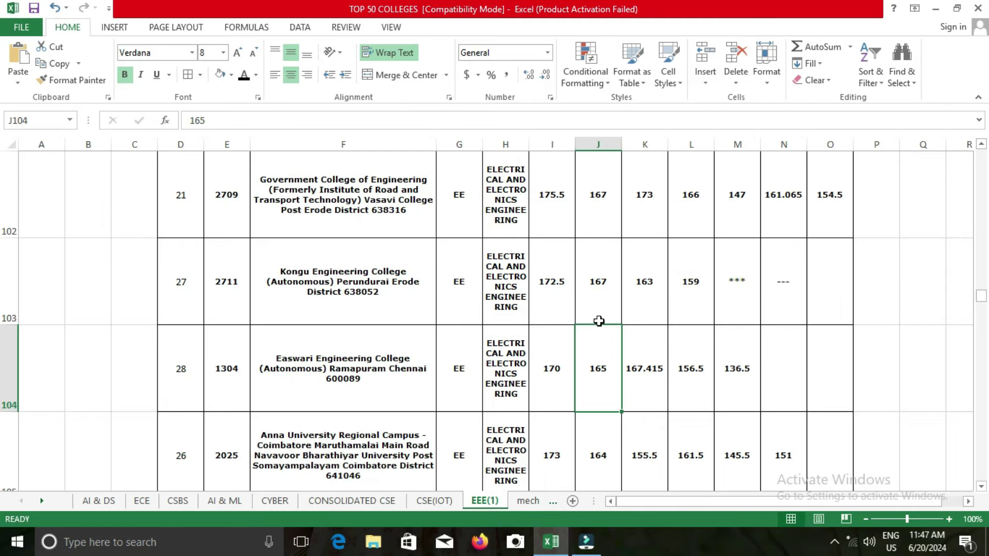
{"action": "key", "text": "Down"}
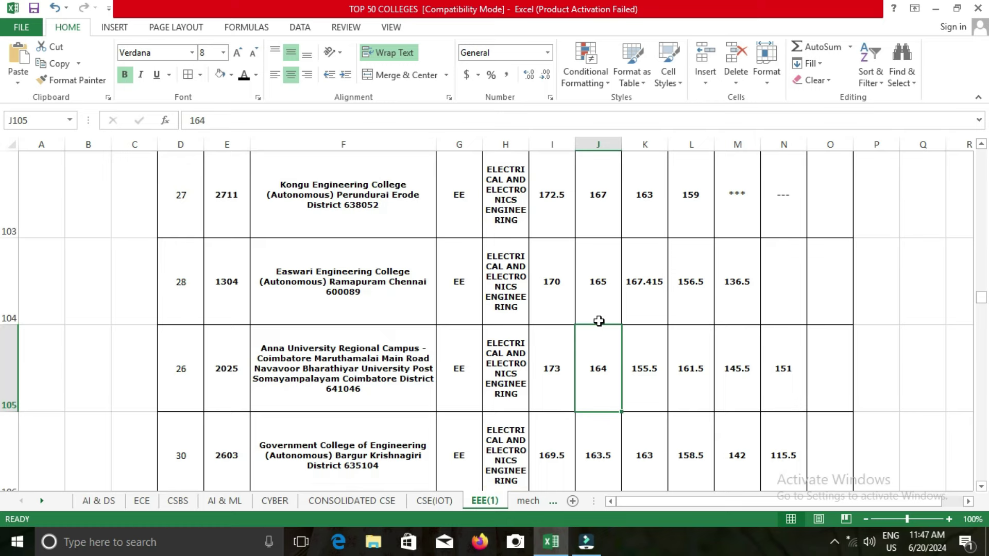
{"action": "key", "text": "Down"}
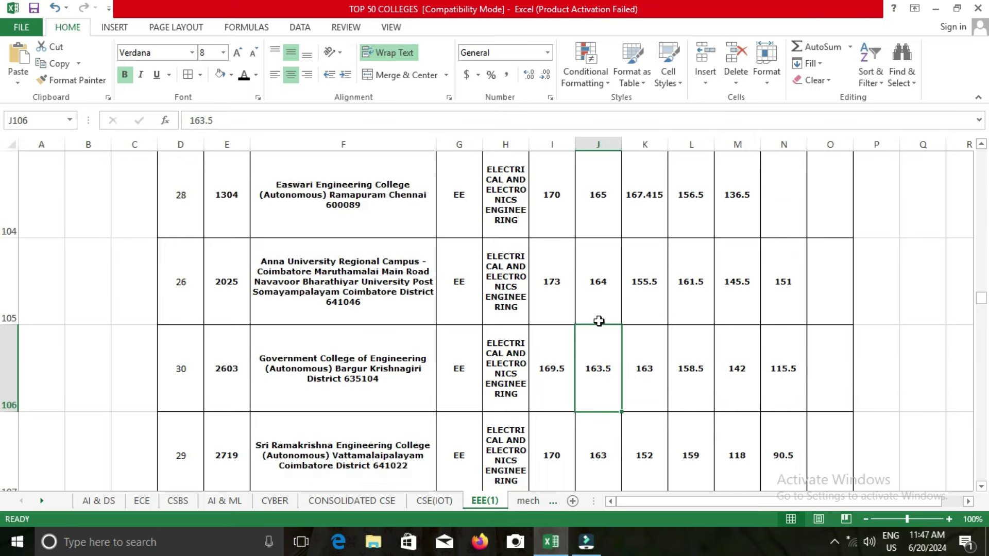
{"action": "key", "text": "Down"}
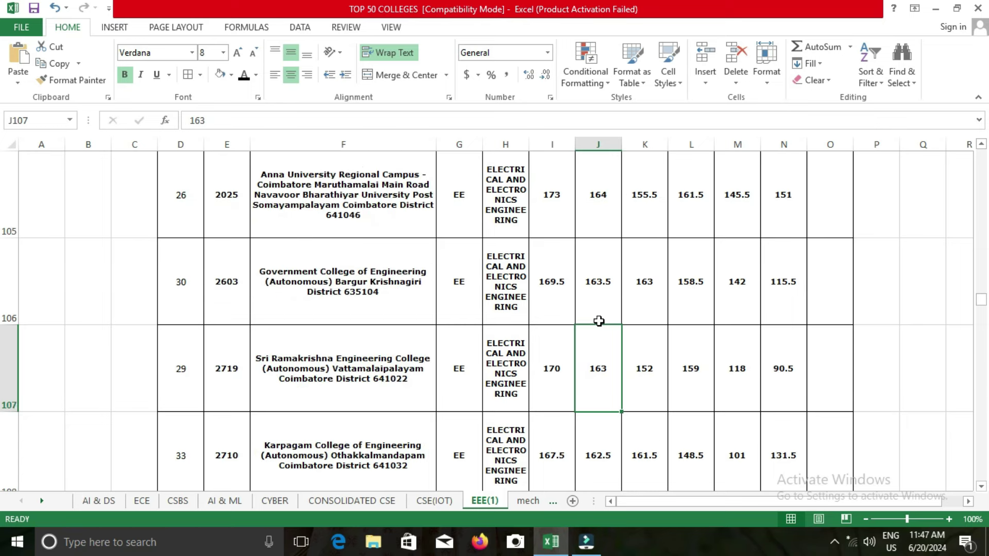
{"action": "key", "text": "Down"}
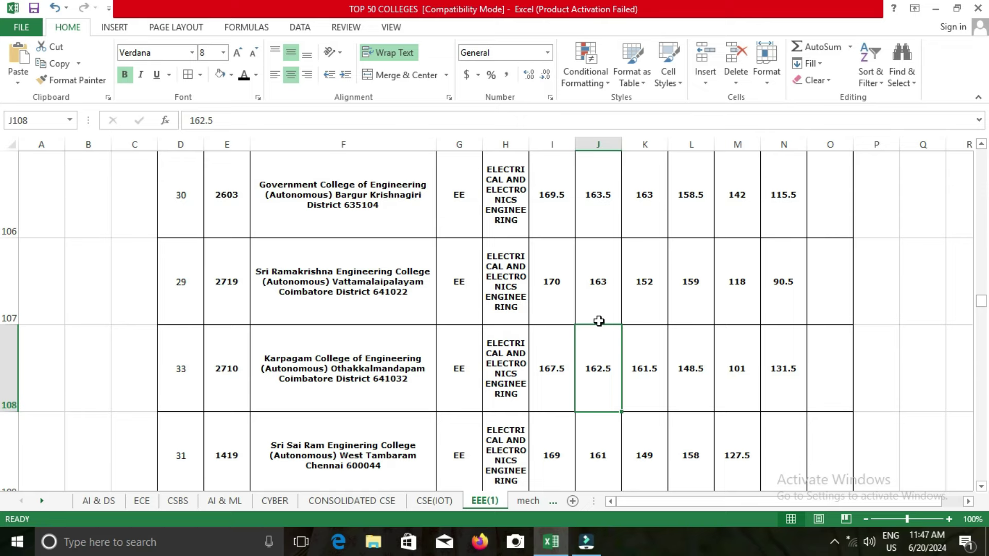
{"action": "key", "text": "Down"}
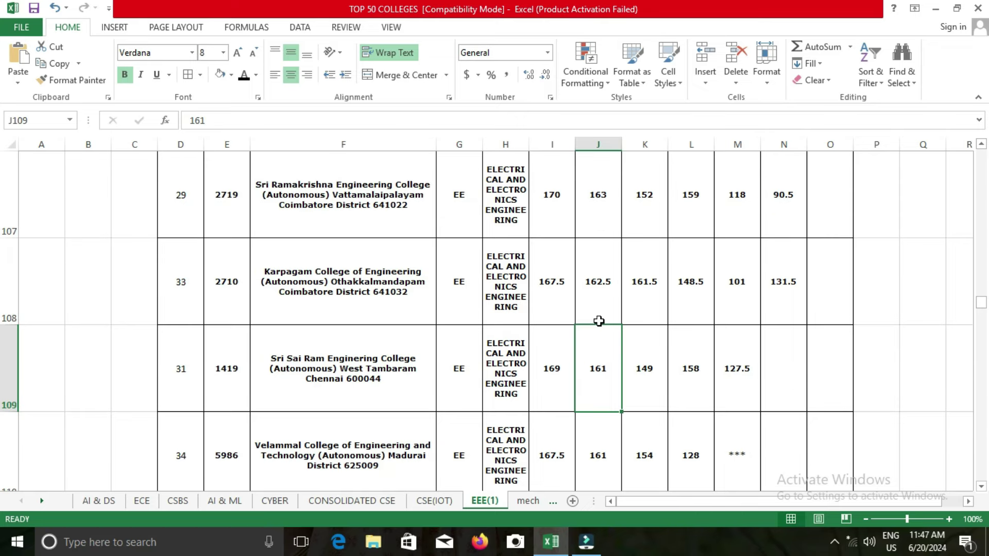
{"action": "key", "text": "Down"}
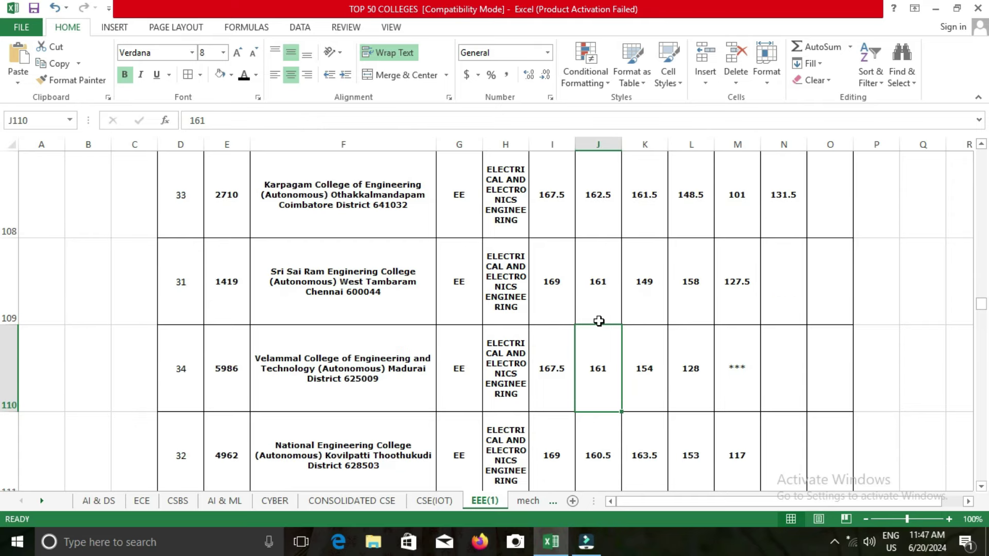
{"action": "key", "text": "Down"}
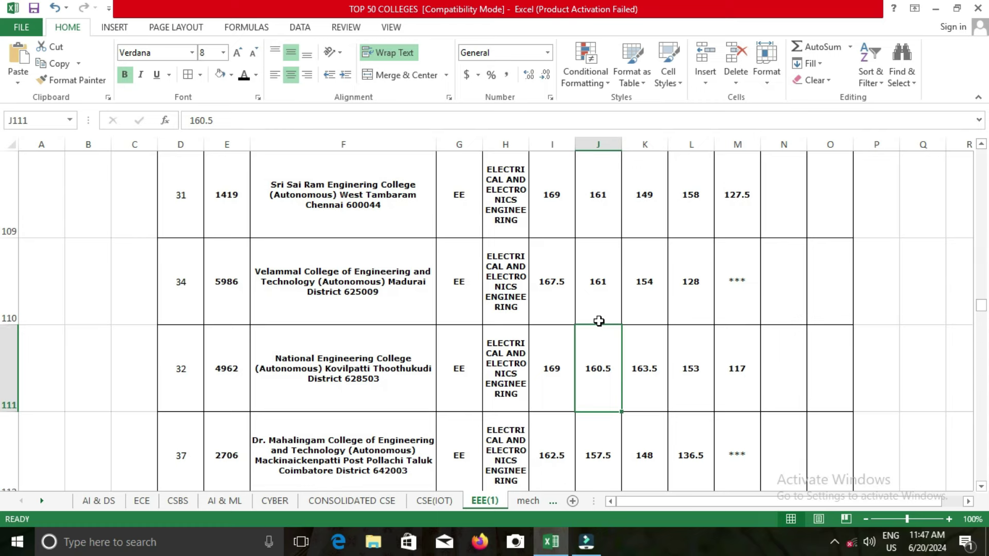
Step: Sort the college table by the MBC column from largest to smallest
{"action": "scroll", "coordinate": [599, 321], "scroll_direction": "up", "scroll_amount": 20}
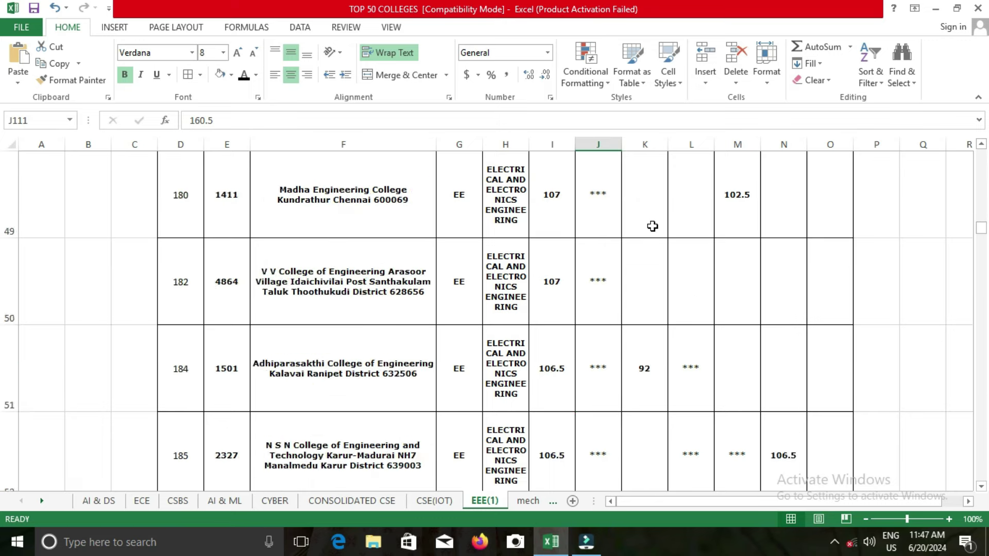
{"action": "scroll", "coordinate": [652, 226], "scroll_direction": "up", "scroll_amount": 4}
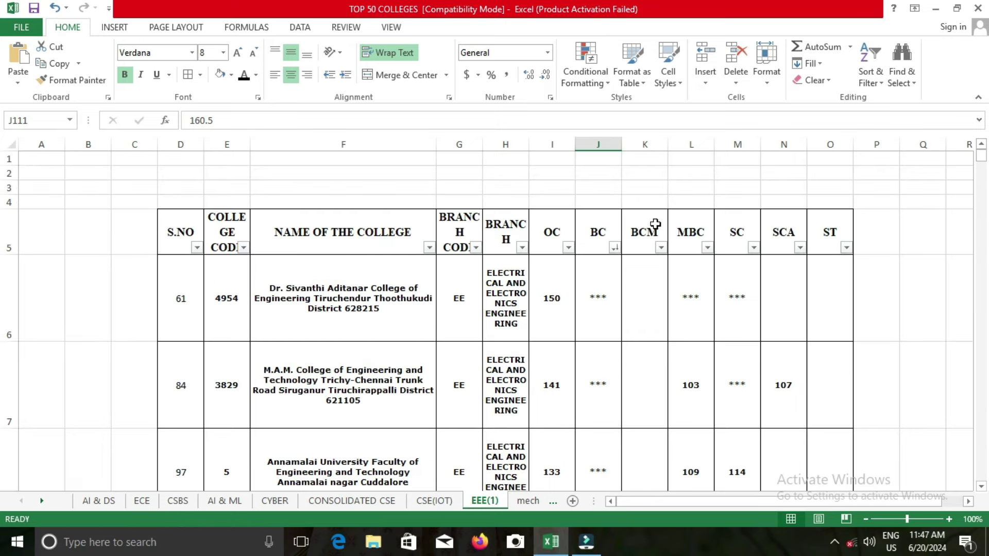
{"action": "left_click", "coordinate": [704, 248]}
{"action": "left_click", "coordinate": [582, 261]}
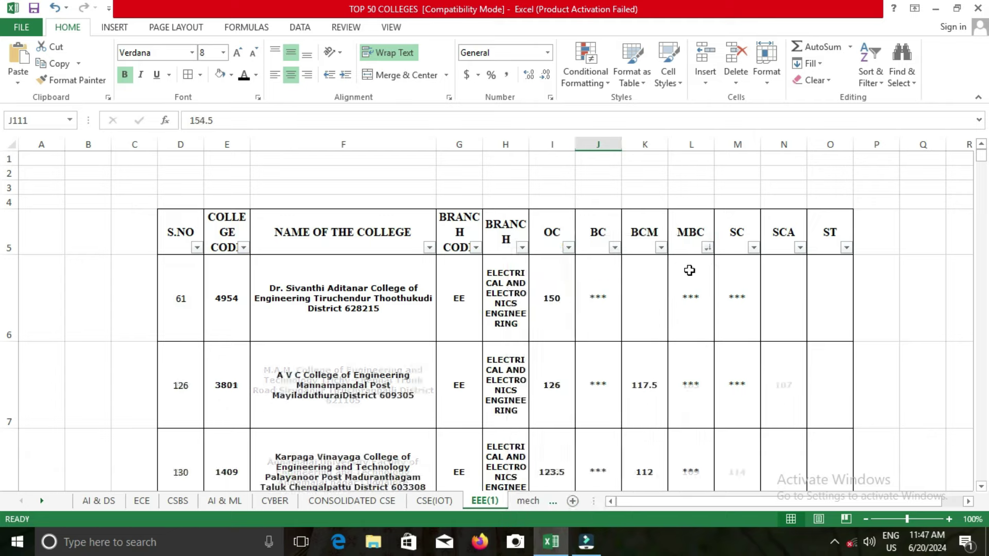
Step: Look down the MBC column past the *** entries to the numeric values around Kumaraguru College of Technology in L84
{"action": "scroll", "coordinate": [689, 271], "scroll_direction": "down", "scroll_amount": 2}
{"action": "left_click", "coordinate": [689, 271]}
{"action": "key", "text": "Down"}
{"action": "key", "text": "Down"}
{"action": "key", "text": "Down"}
{"action": "key", "text": "Down"}
{"action": "key", "text": "Down"}
{"action": "key", "text": "Down"}
{"action": "key", "text": "Down"}
{"action": "key", "text": "Down"}
{"action": "key", "text": "Down"}
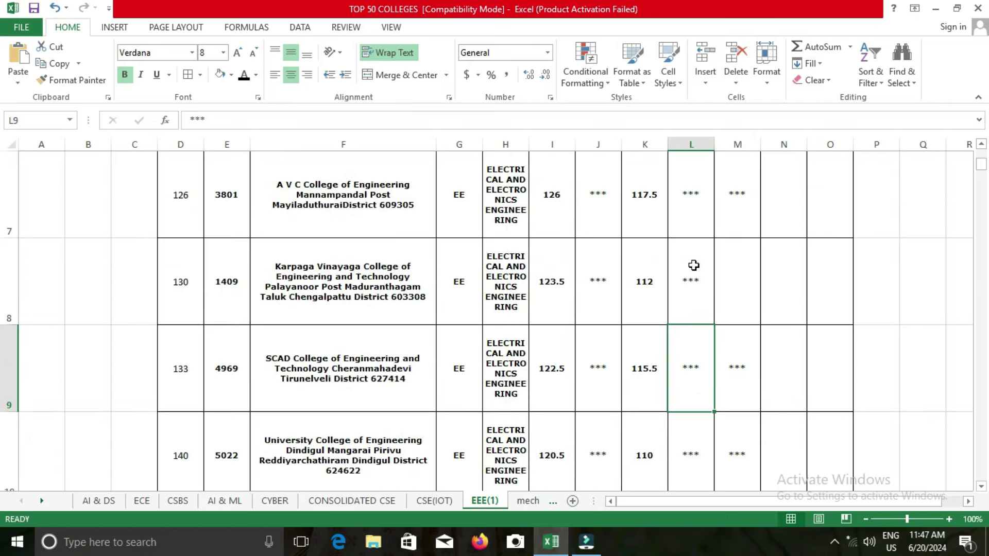
{"action": "key", "text": "Down"}
{"action": "key", "text": "Down"}
{"action": "key", "text": "Down"}
{"action": "key", "text": "Down"}
{"action": "key", "text": "Down"}
{"action": "key", "text": "Down"}
{"action": "key", "text": "Down"}
{"action": "key", "text": "Down"}
{"action": "key", "text": "Down"}
{"action": "key", "text": "Down"}
{"action": "key", "text": "Down"}
{"action": "key", "text": "Down"}
{"action": "key", "text": "Down"}
{"action": "key", "text": "Down"}
{"action": "key", "text": "Down"}
{"action": "key", "text": "Down"}
{"action": "key", "text": "Down"}
{"action": "key", "text": "Down"}
{"action": "key", "text": "Down"}
{"action": "key", "text": "Down"}
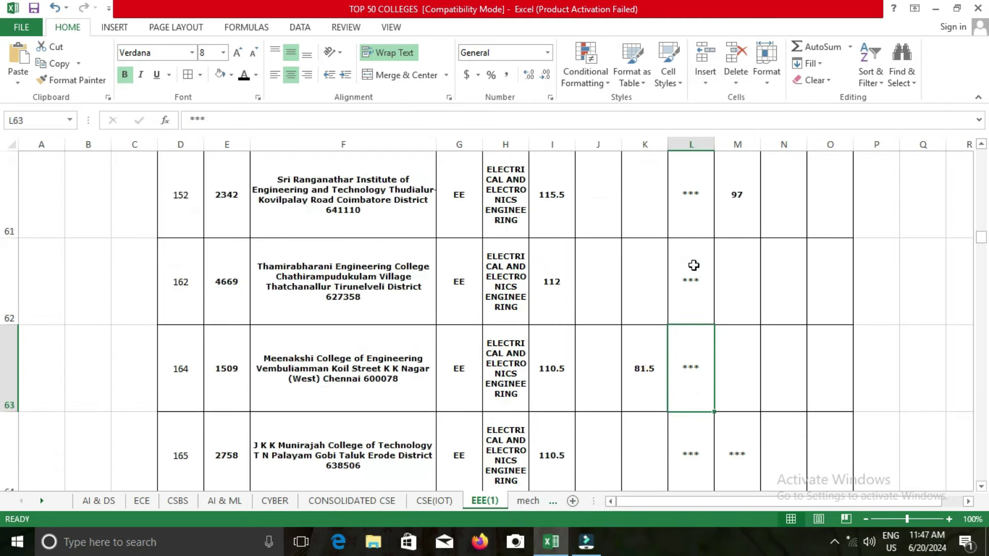
{"action": "key", "text": "Down"}
{"action": "key", "text": "Down"}
{"action": "key", "text": "Down"}
{"action": "key", "text": "Down"}
{"action": "key", "text": "Down"}
{"action": "key", "text": "Down"}
{"action": "key", "text": "Down"}
{"action": "key", "text": "Down"}
{"action": "key", "text": "Down"}
{"action": "key", "text": "Up"}
{"action": "key", "text": "Up"}
{"action": "key", "text": "Up"}
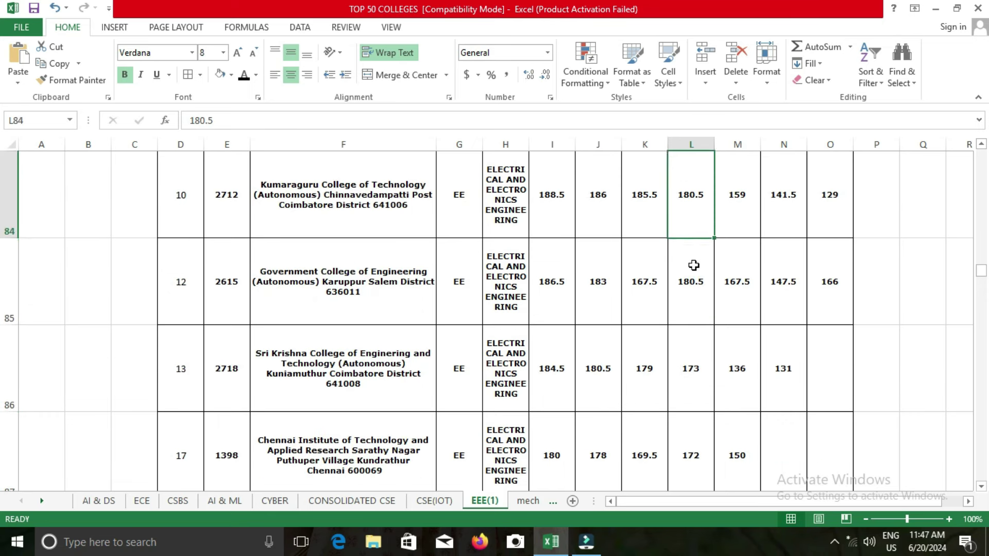
Step: Review the MBC-sorted college entries row by row along column L, from Government College of Engineering, Salem in L85 down to Kongu Engineering College in L100
{"action": "key", "text": "Down"}
{"action": "key", "text": "Down"}
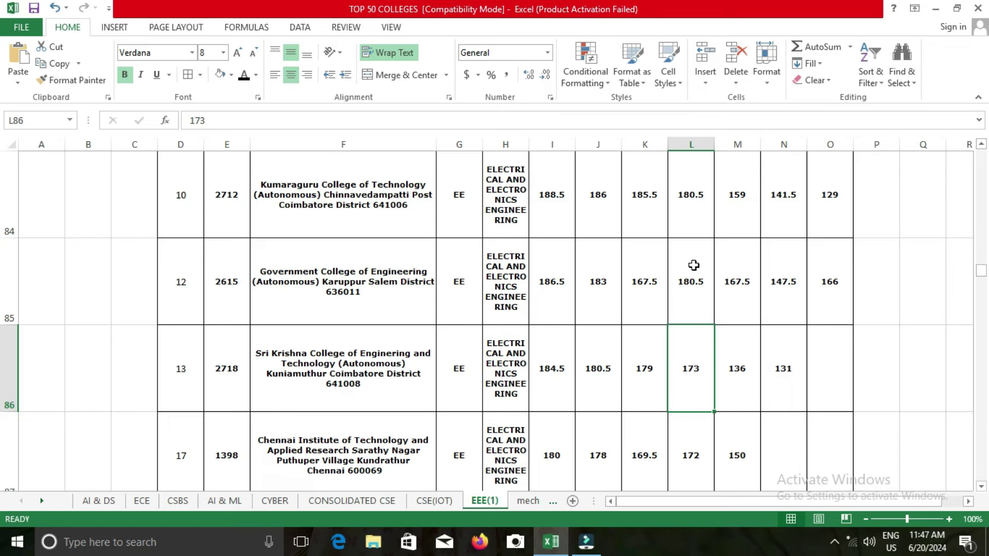
{"action": "key", "text": "Down"}
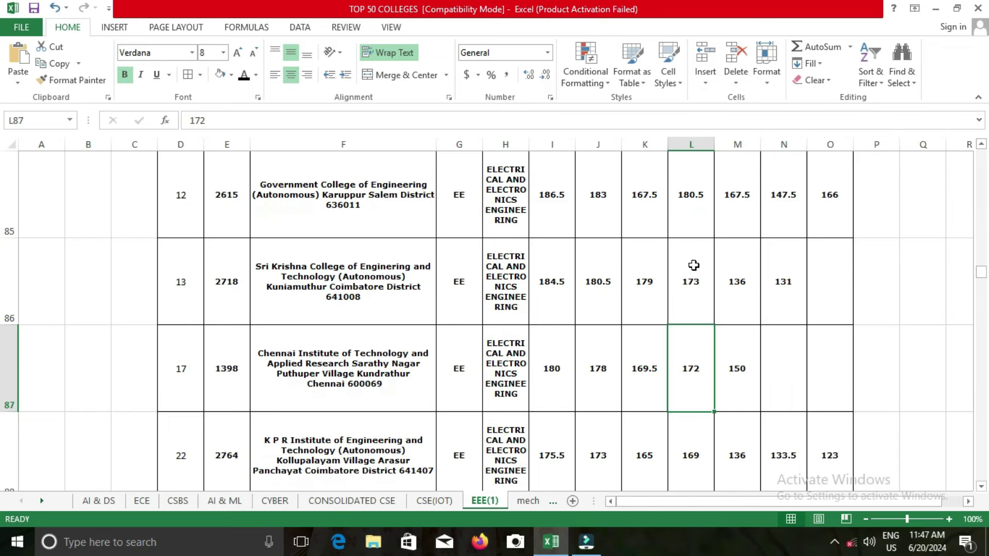
{"action": "key", "text": "Down"}
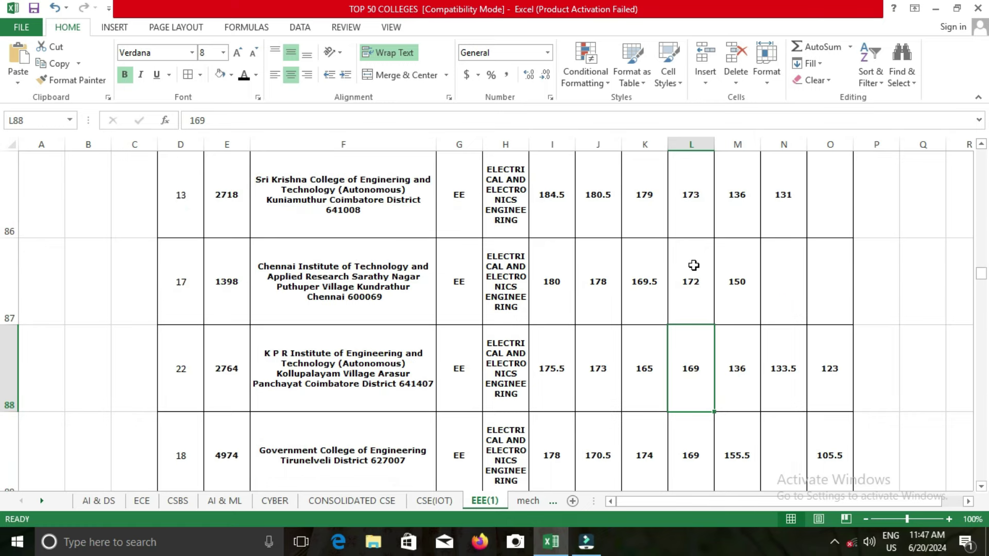
{"action": "key", "text": "Down"}
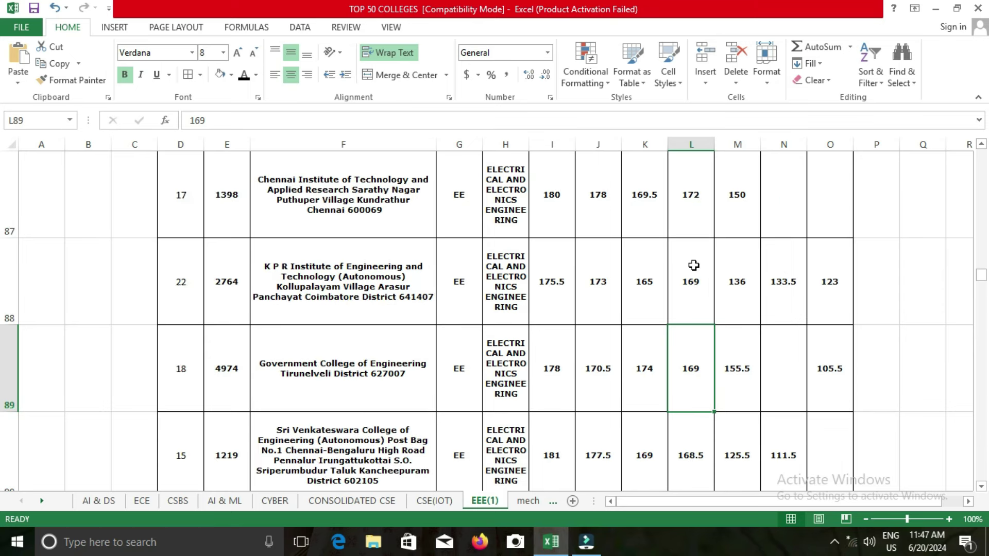
{"action": "key", "text": "Down"}
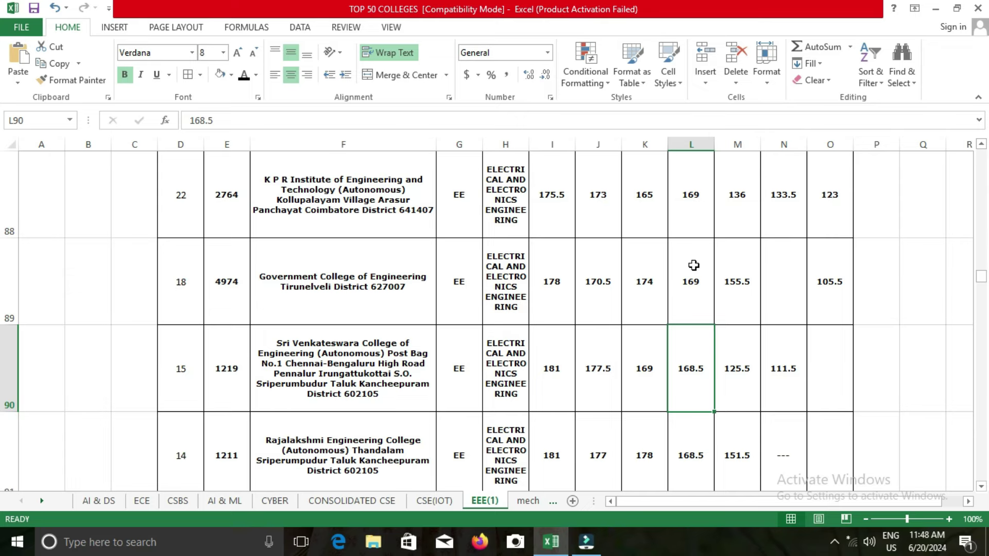
{"action": "key", "text": "Down"}
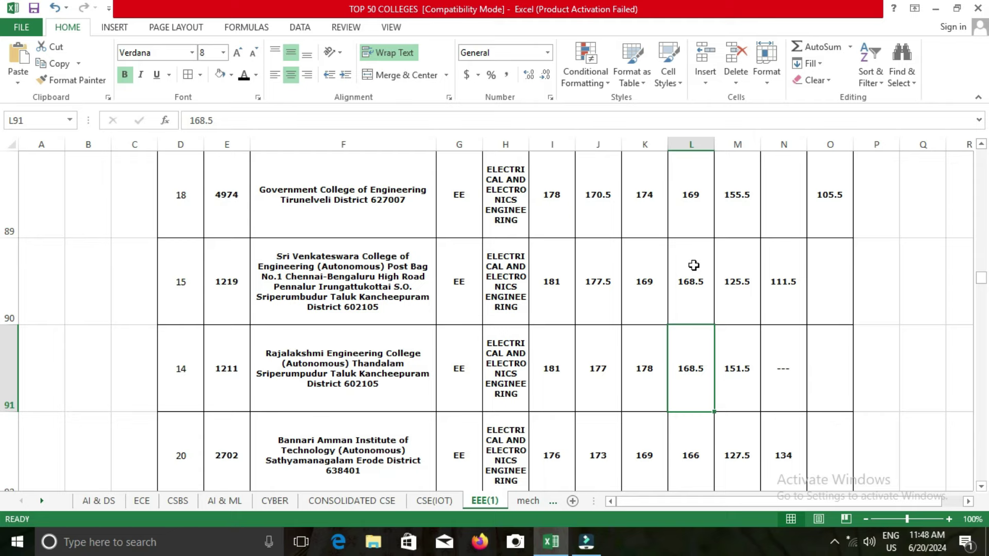
{"action": "key", "text": "Down"}
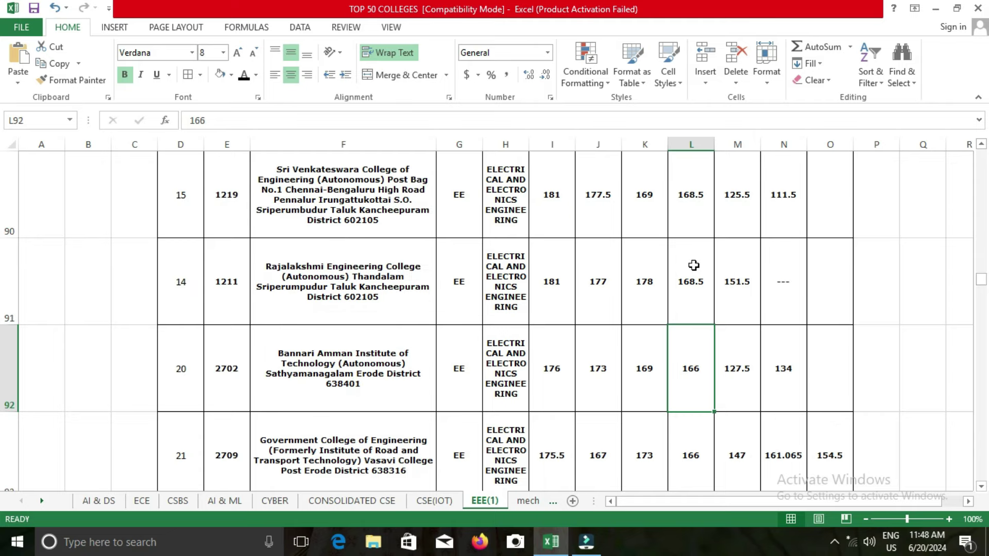
{"action": "key", "text": "Down"}
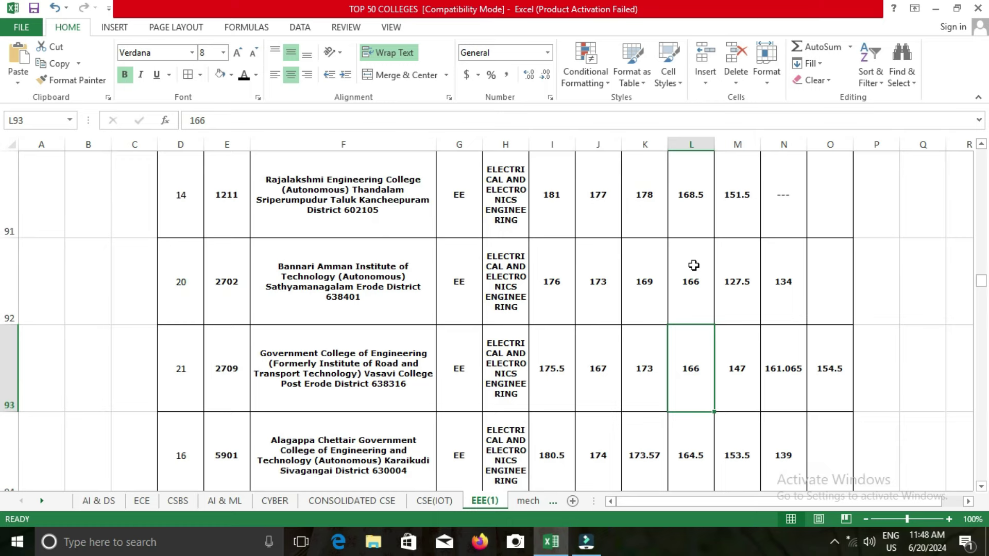
{"action": "key", "text": "Down"}
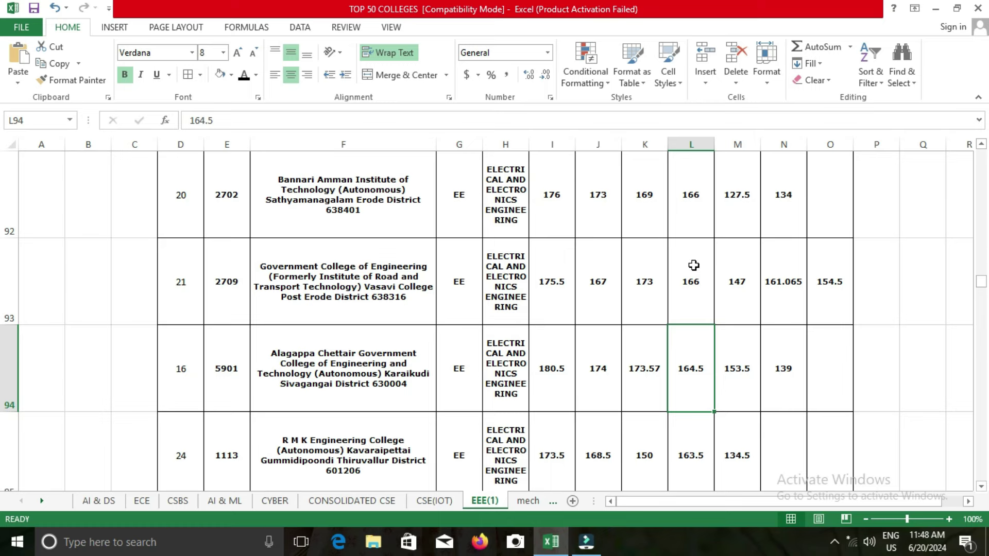
{"action": "key", "text": "Down"}
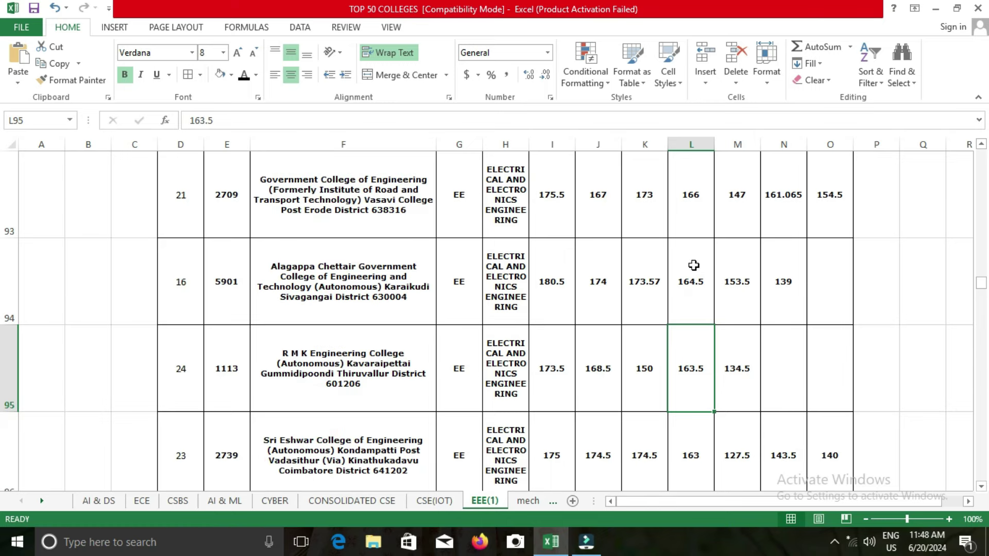
{"action": "key", "text": "Down"}
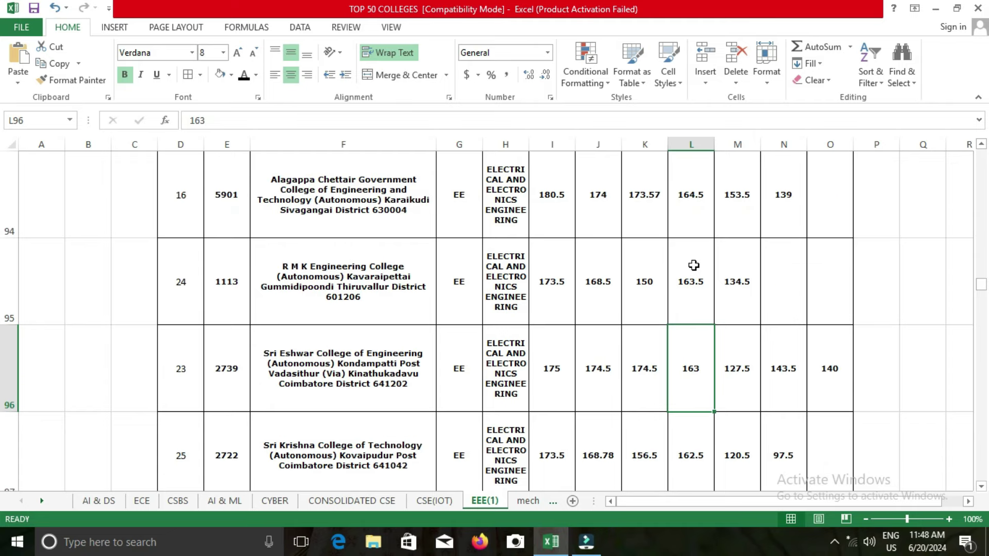
{"action": "key", "text": "Down"}
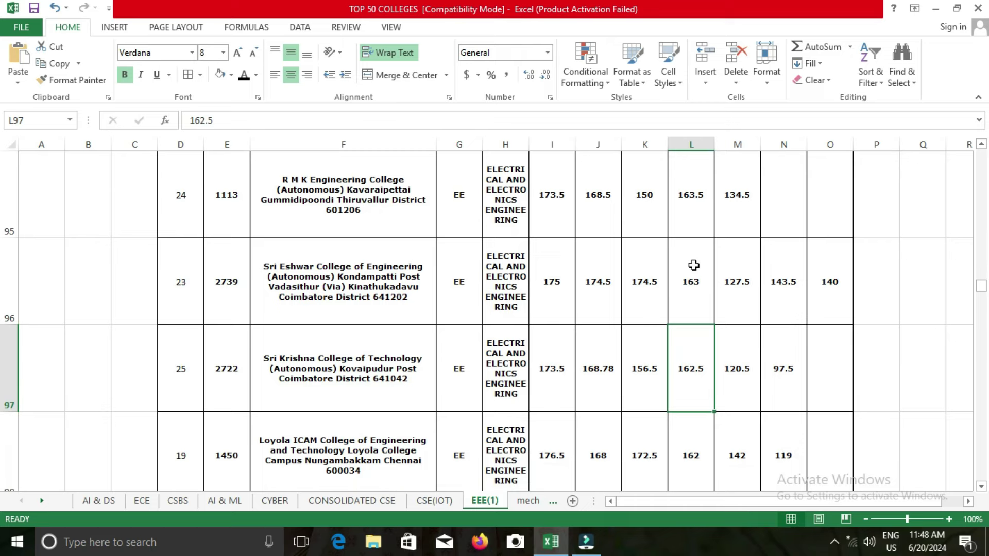
{"action": "key", "text": "Down"}
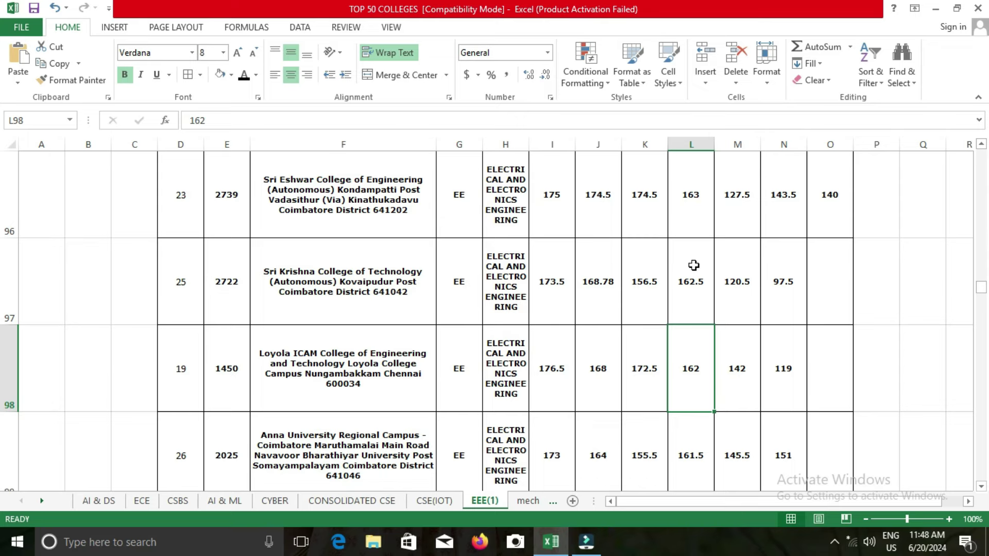
{"action": "key", "text": "Down"}
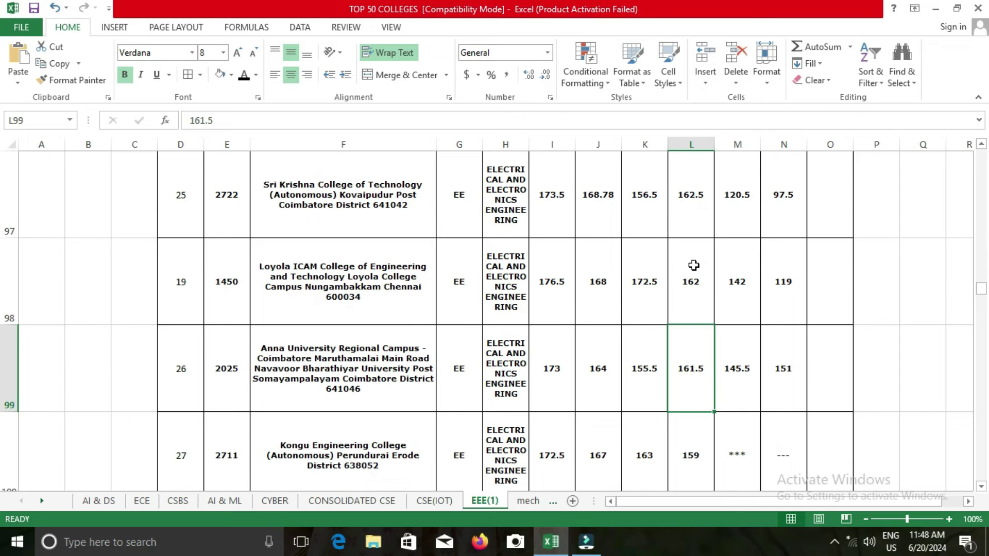
{"action": "key", "text": "Down"}
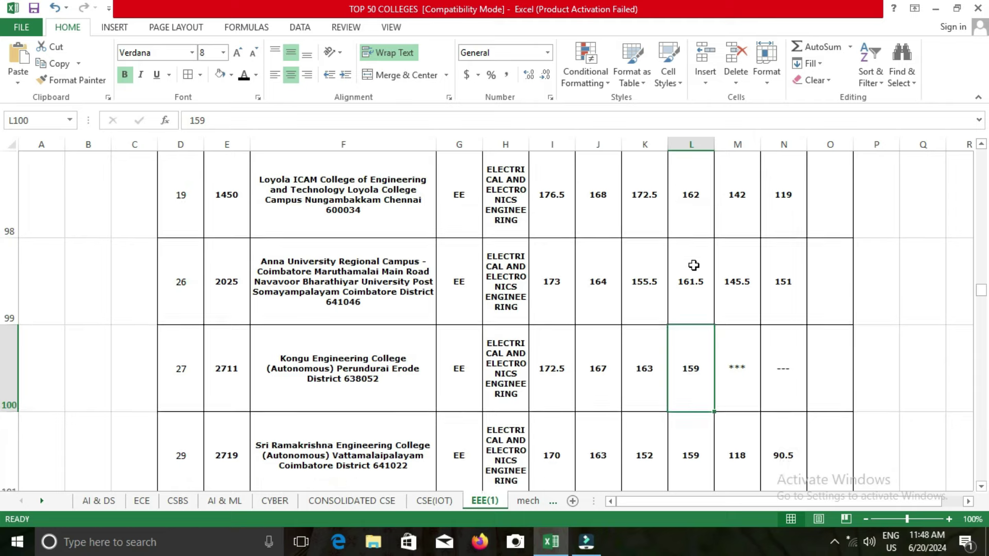
Step: Return to the category headings at the start of the college table
{"action": "scroll", "coordinate": [693, 266], "scroll_direction": "up", "scroll_amount": 20}
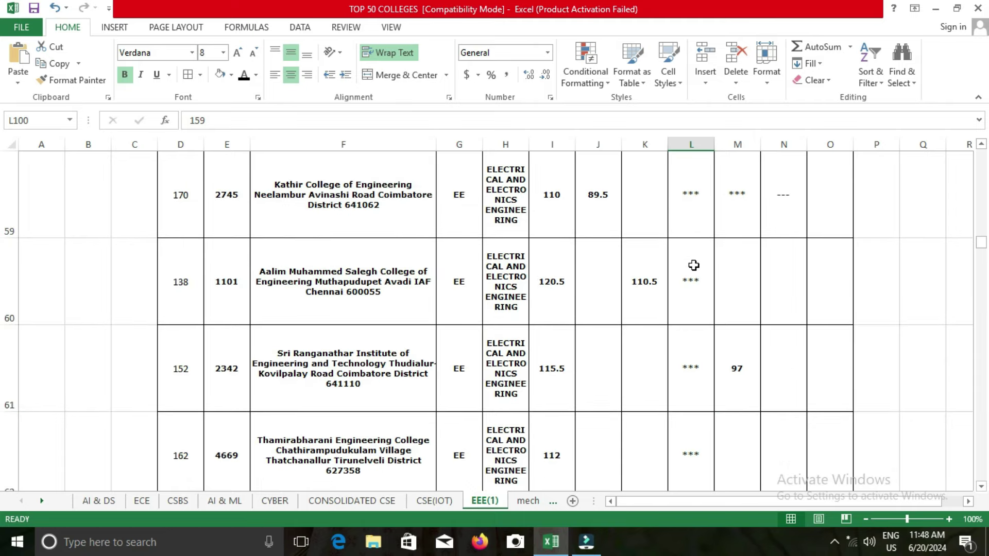